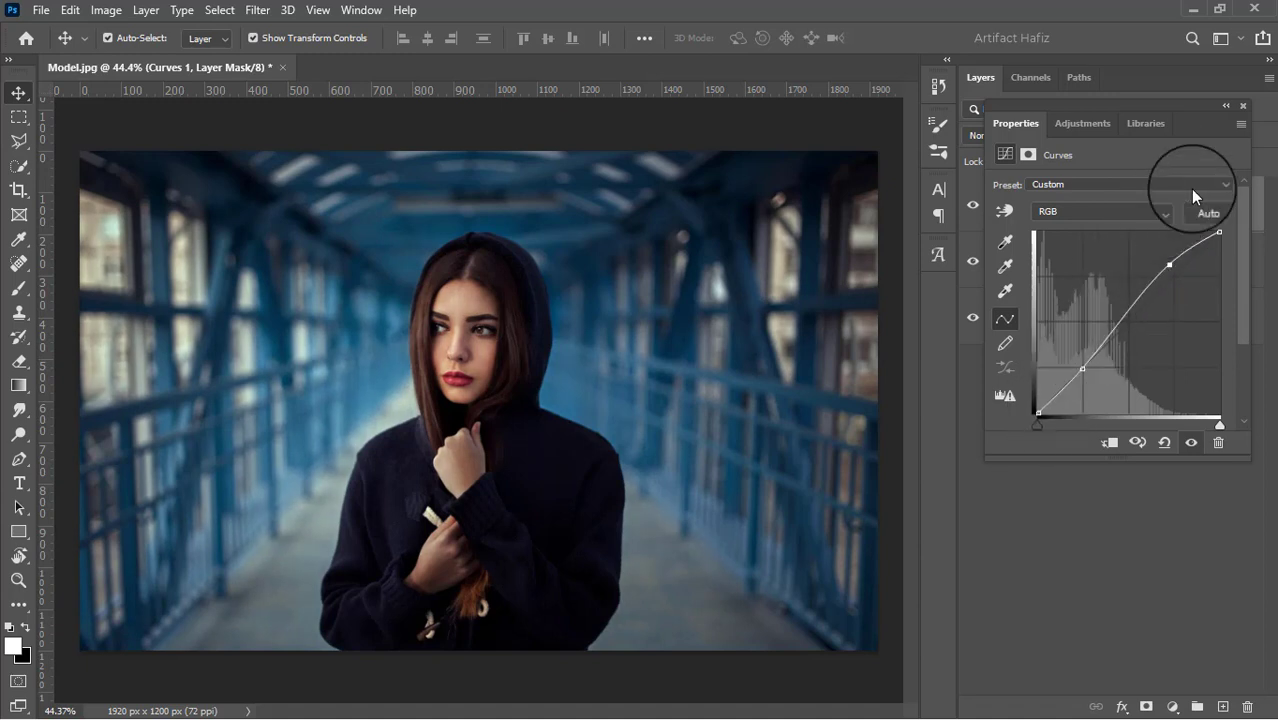
Set the Curves adjustment layer's blend mode to Luminosity, toggling the layer's visibility to compare its effect before and after the change
click(1243, 105)
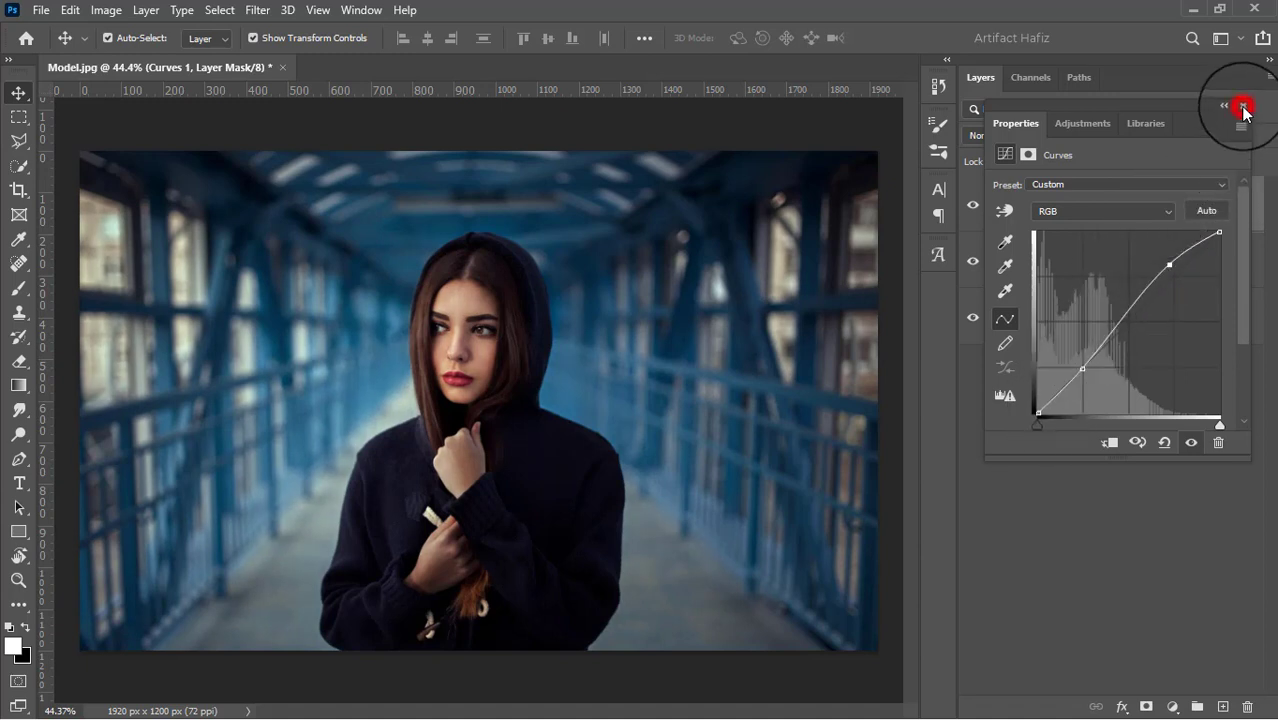
click(970, 206)
click(969, 206)
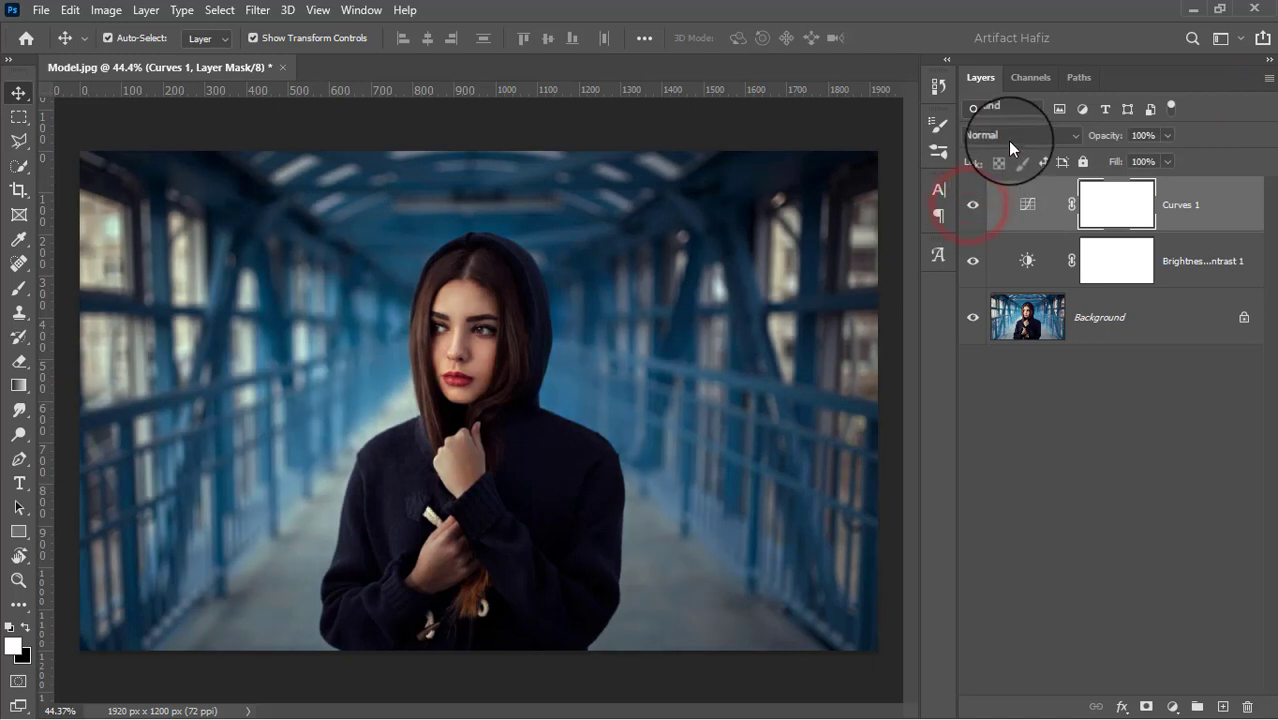
click(1009, 138)
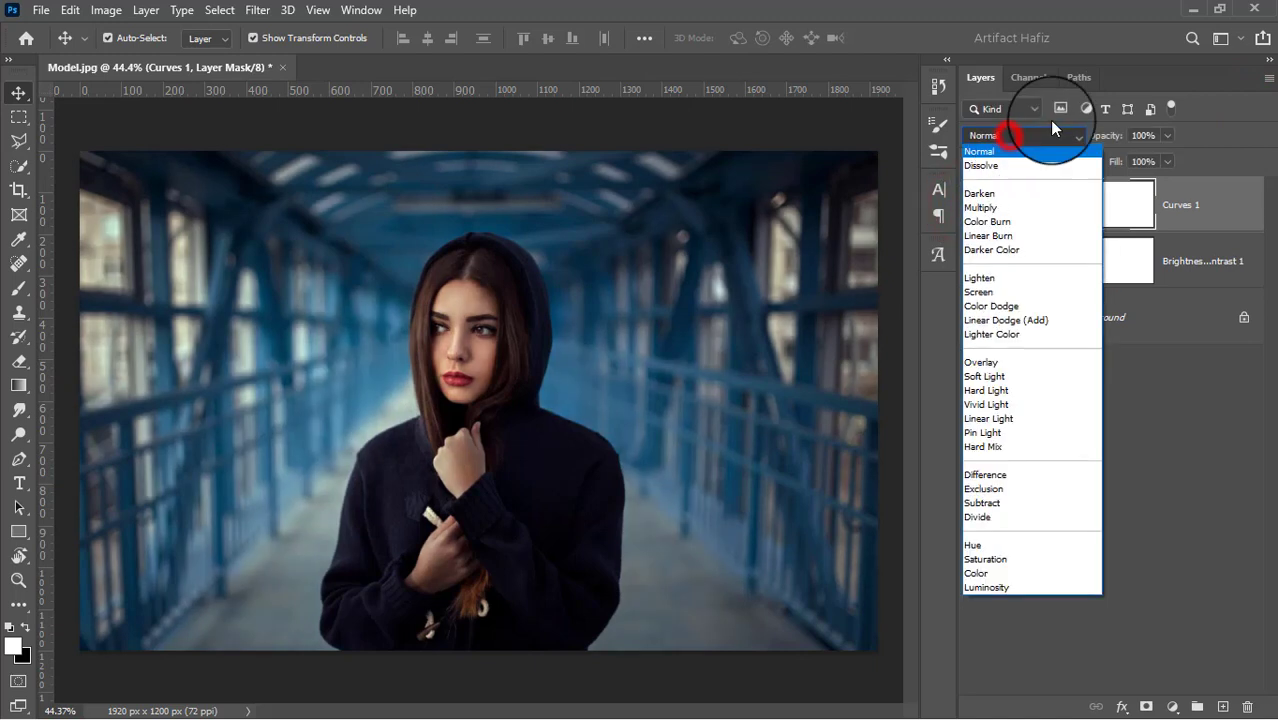
click(982, 588)
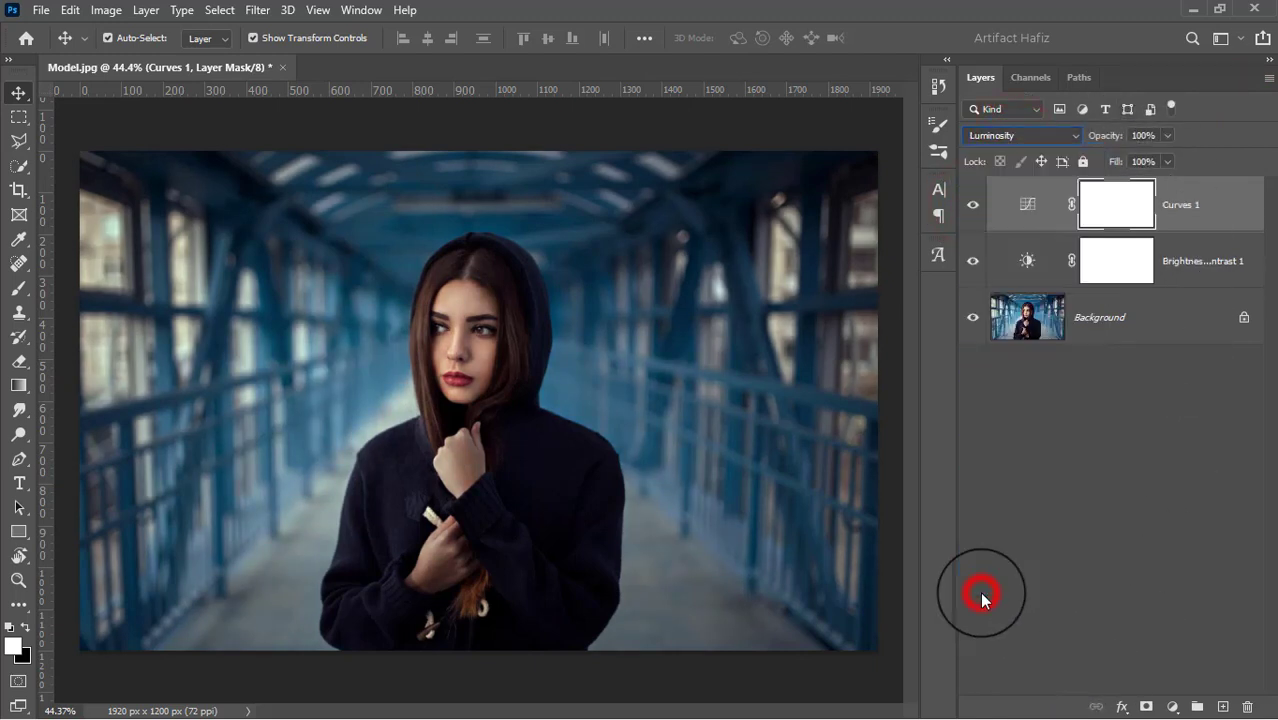
click(973, 208)
click(973, 208)
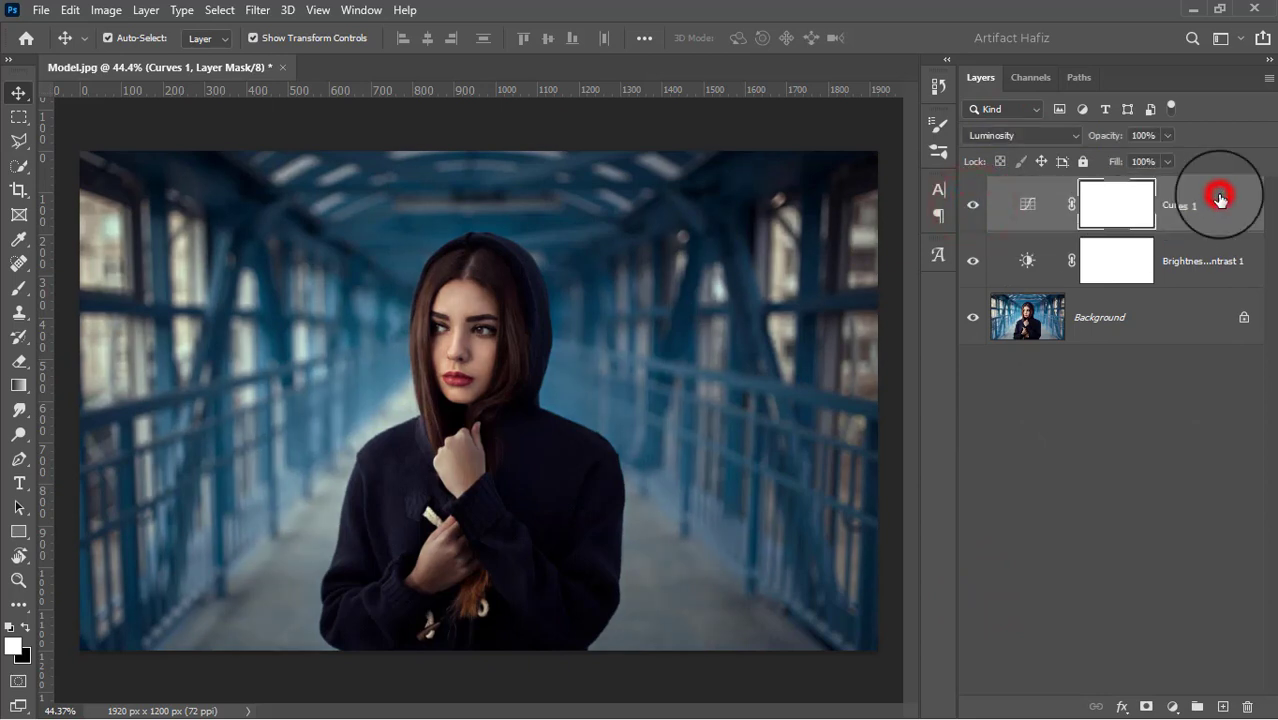
click(1219, 198)
Add a Color Lookup adjustment layer with the Fuji F125 Kodak 2395 3D LUT and lower its opacity to 7%
click(1174, 708)
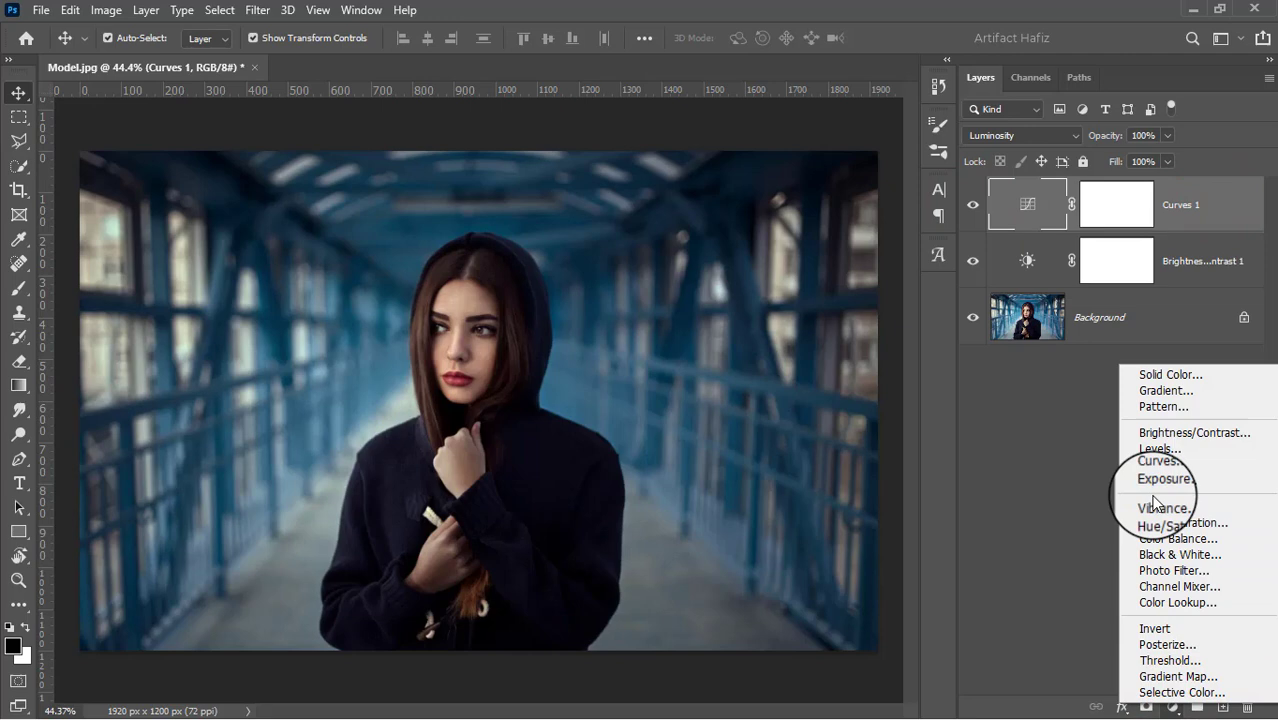
click(1165, 602)
click(1090, 189)
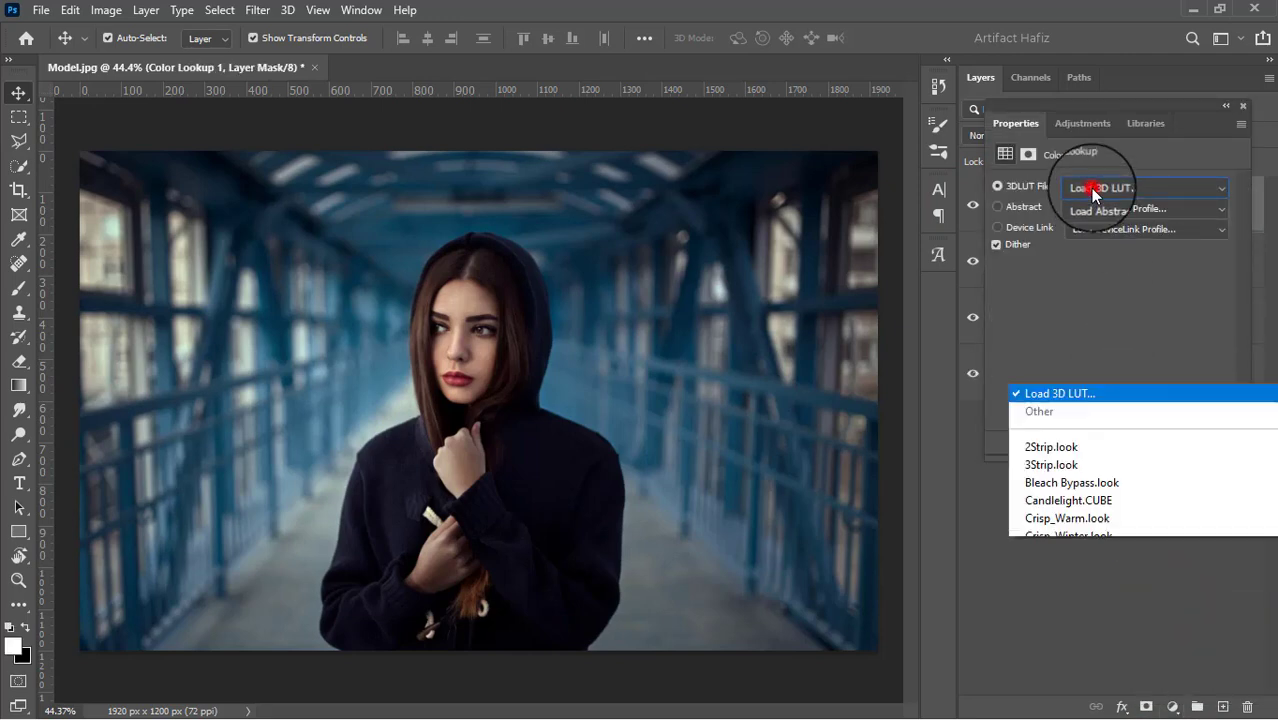
click(1084, 313)
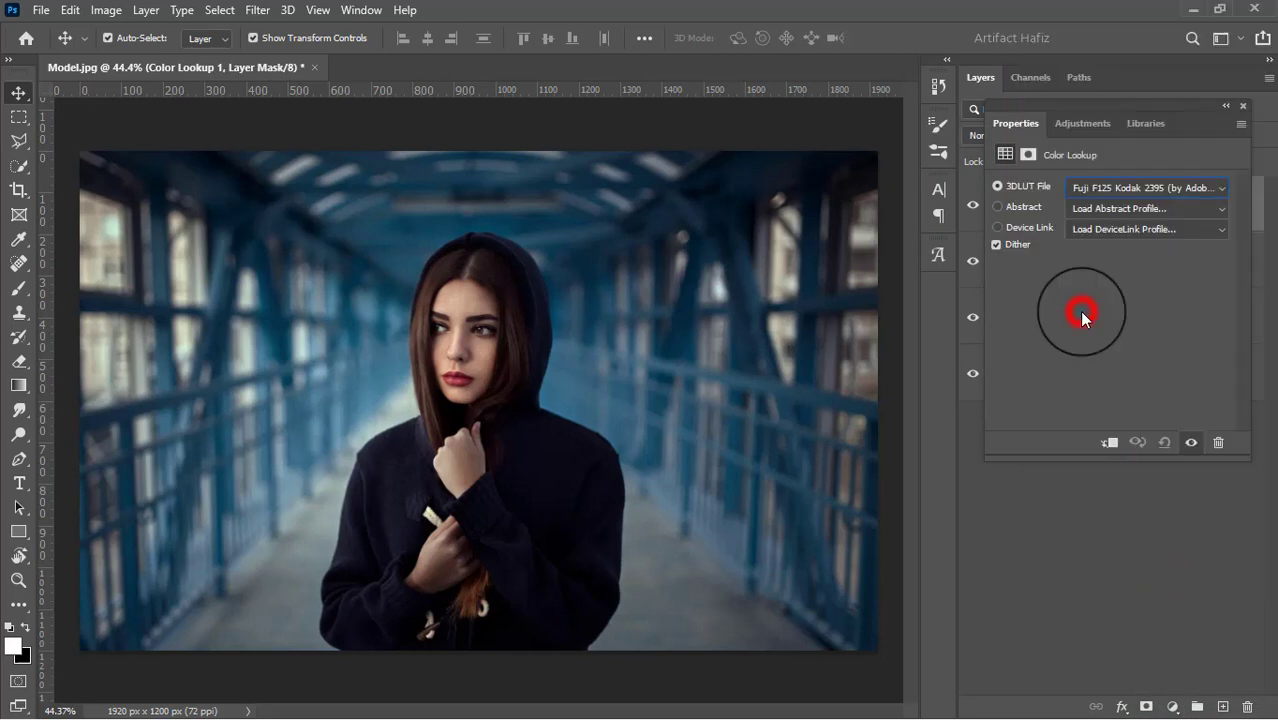
click(1243, 106)
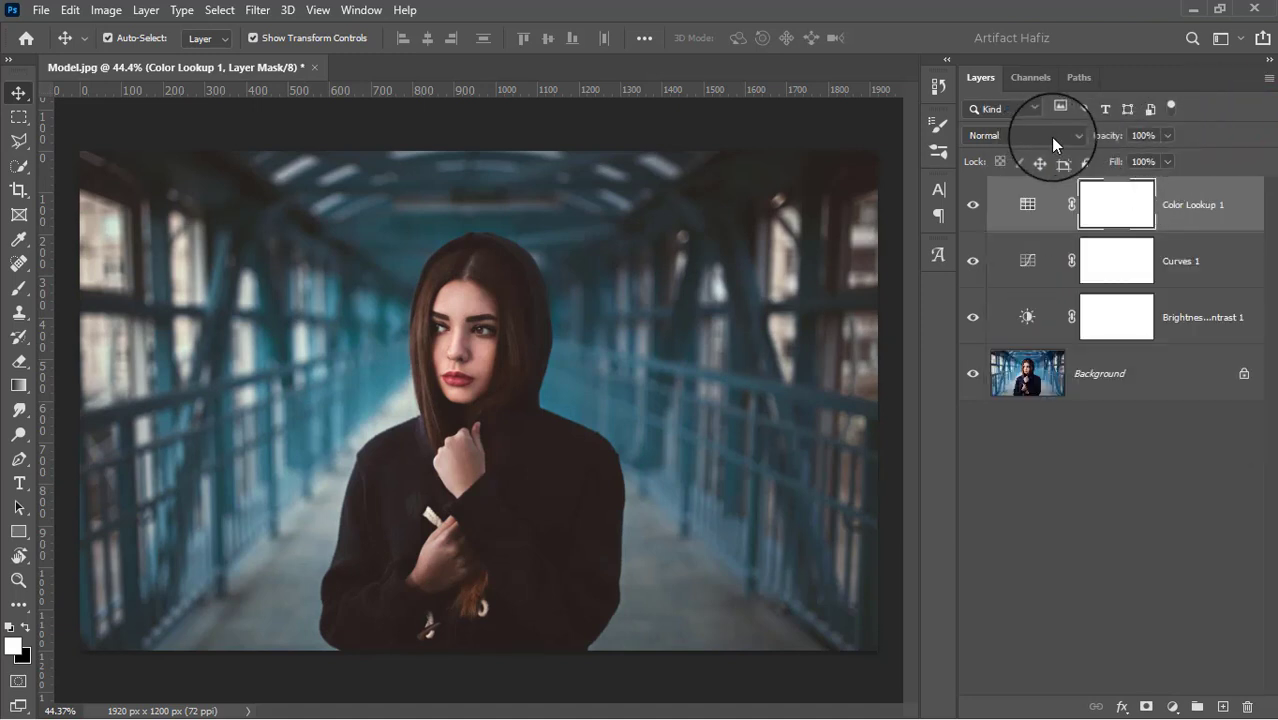
drag(1166, 152, 1092, 181)
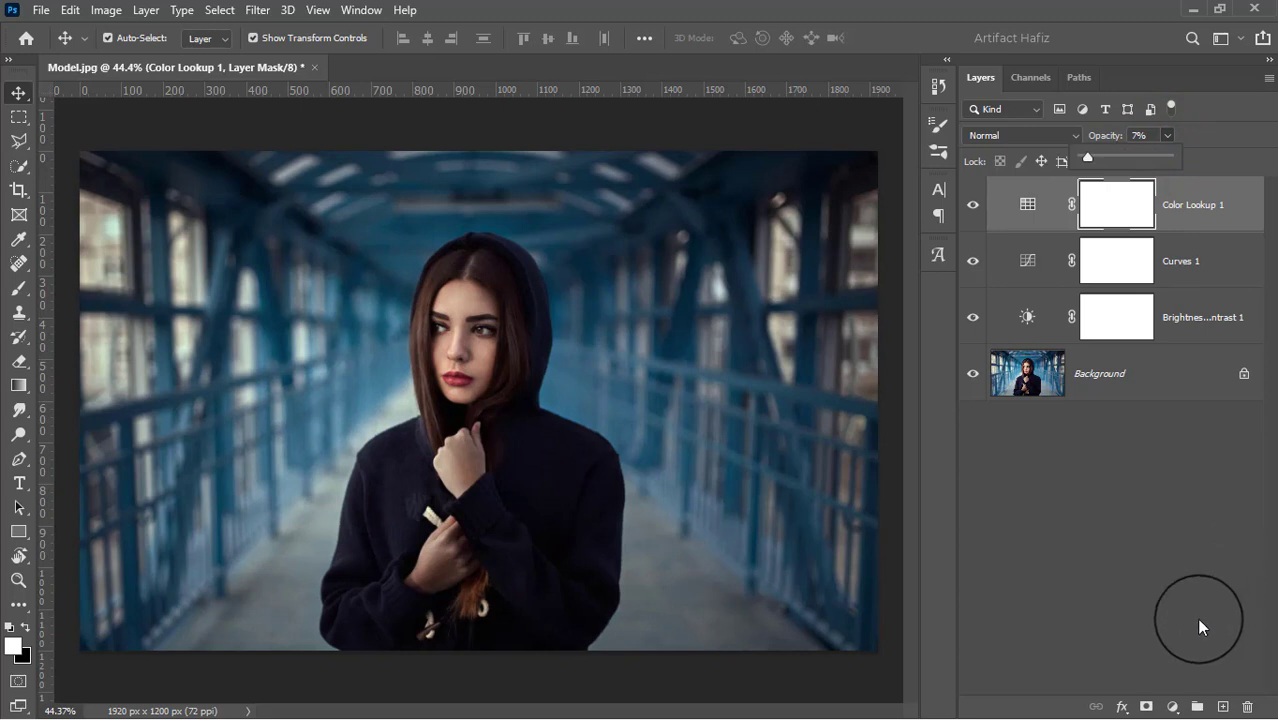
Add a Photo Filter adjustment layer, try the Blue filter, and settle on Warming Filter (85) at 12% density
click(1170, 705)
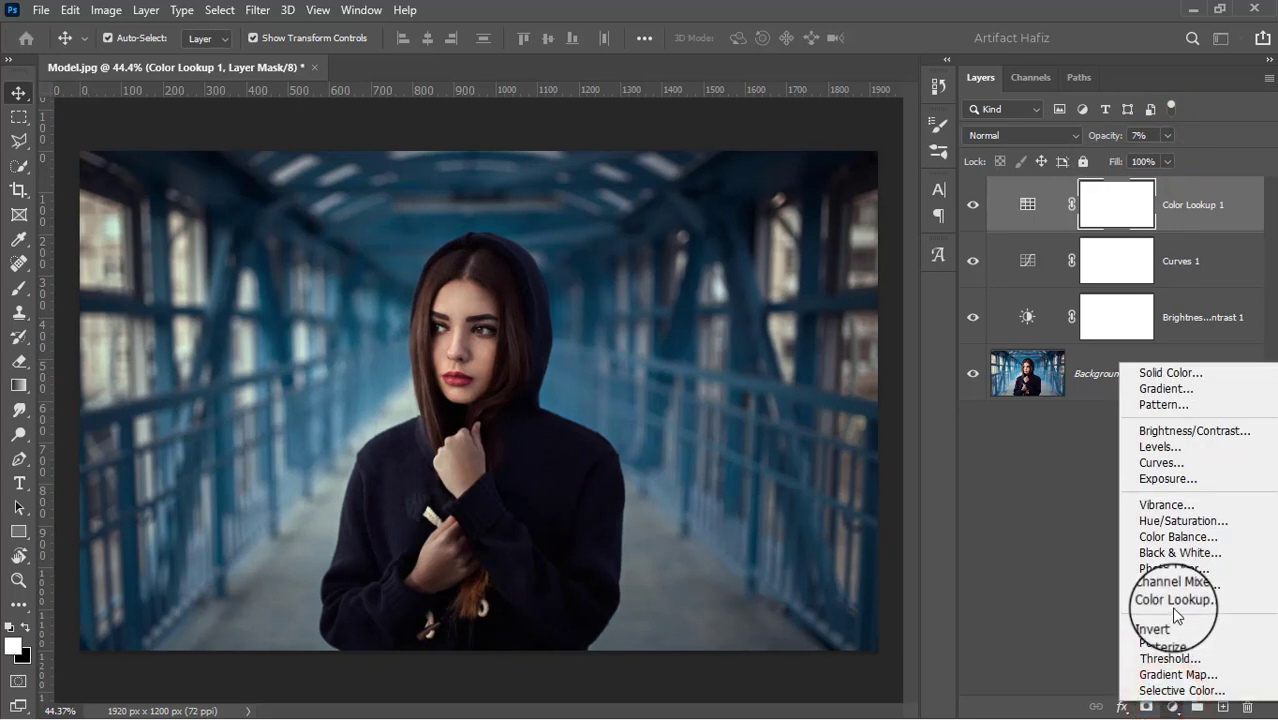
click(1172, 567)
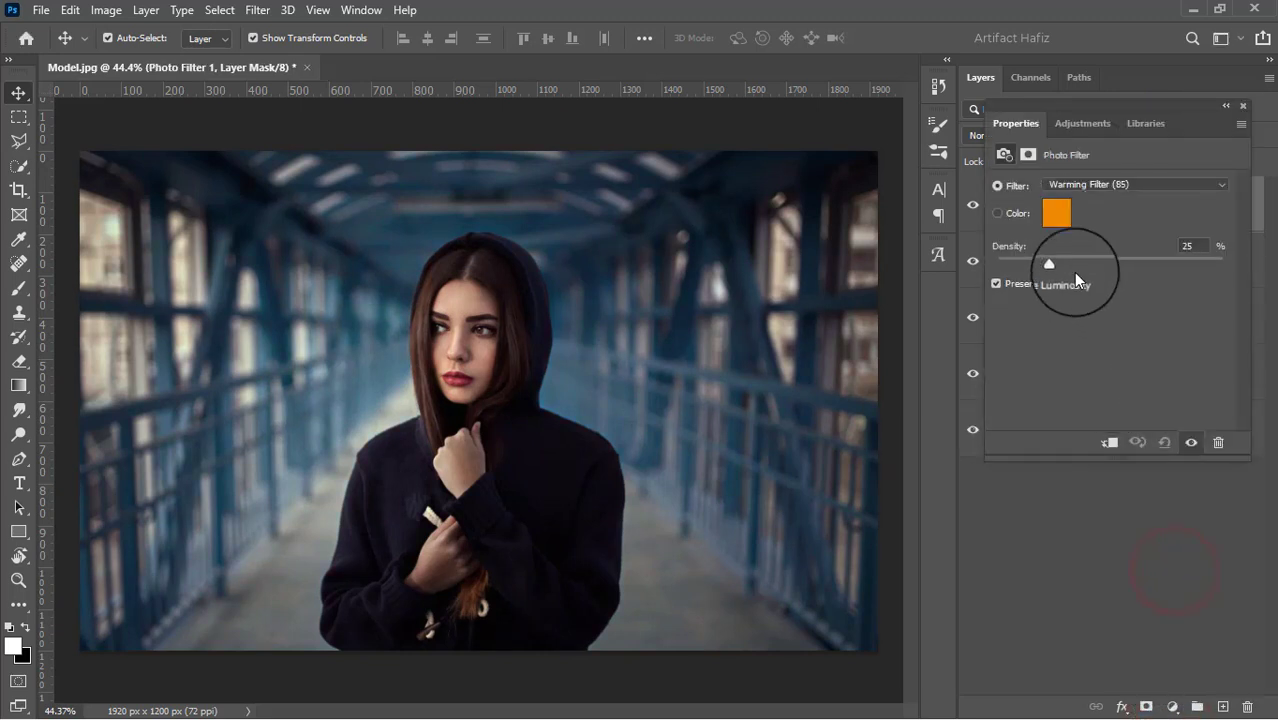
click(1062, 184)
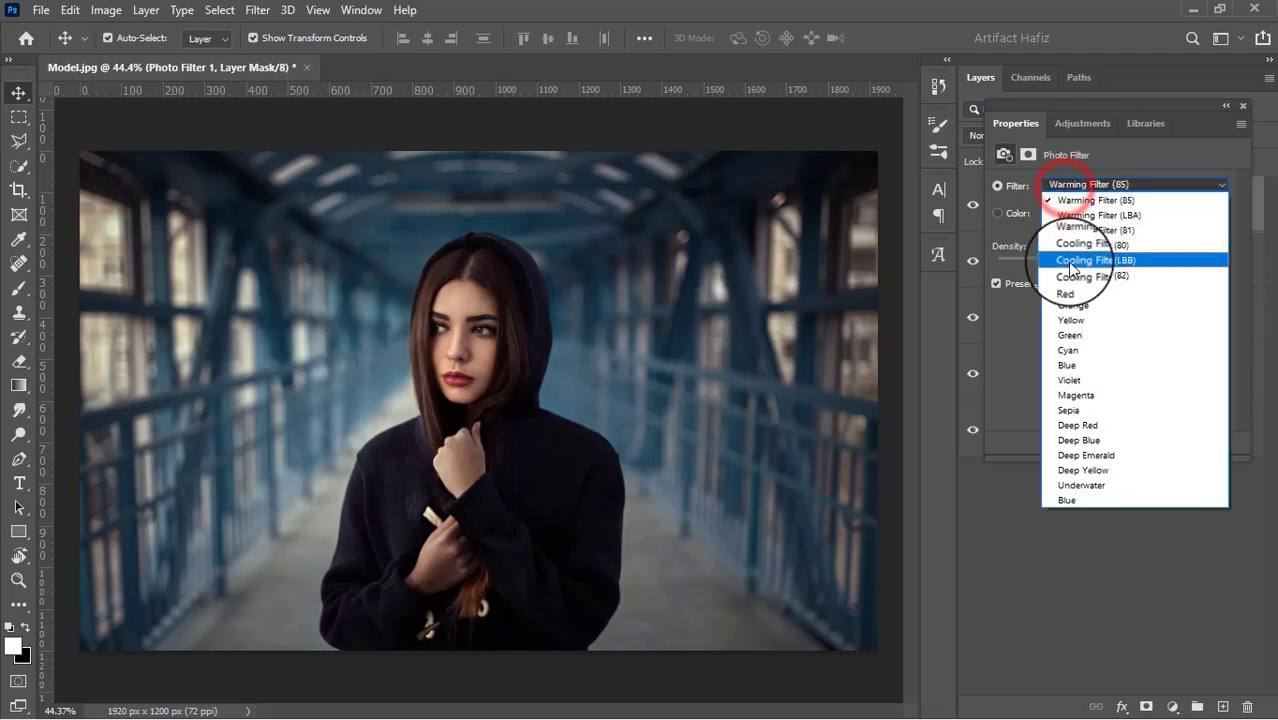
click(1085, 366)
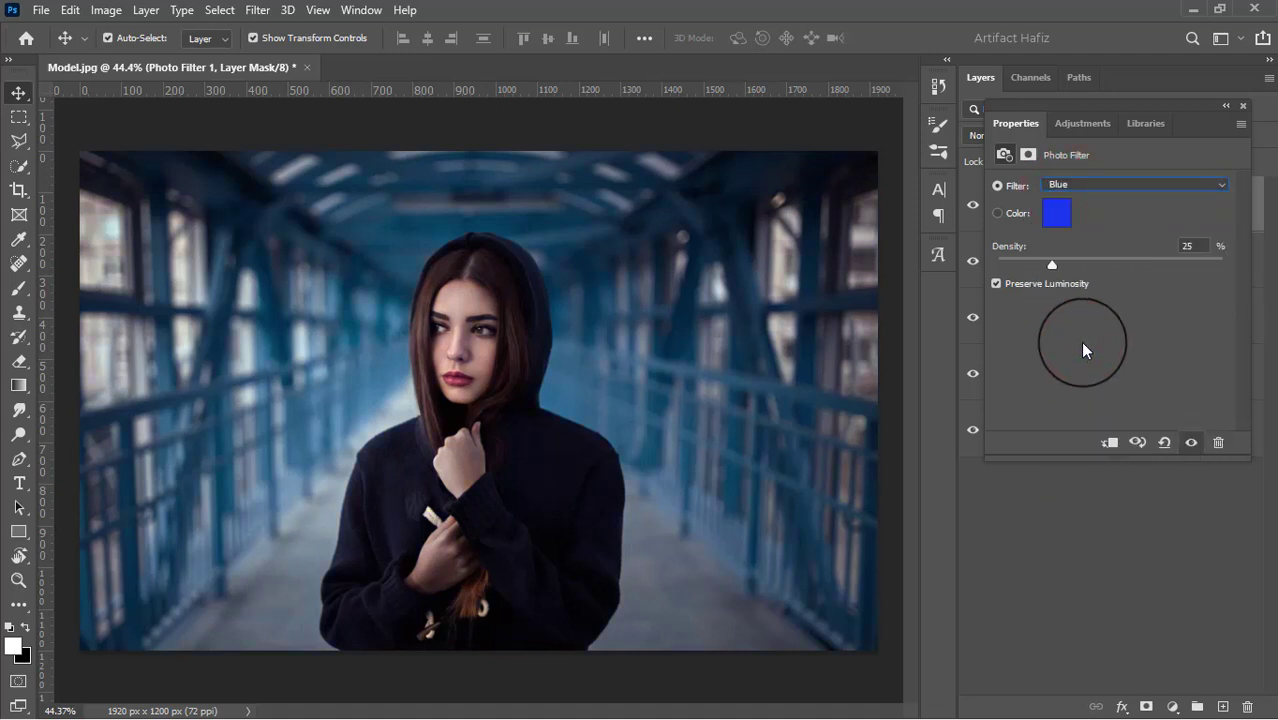
click(1070, 185)
click(1073, 202)
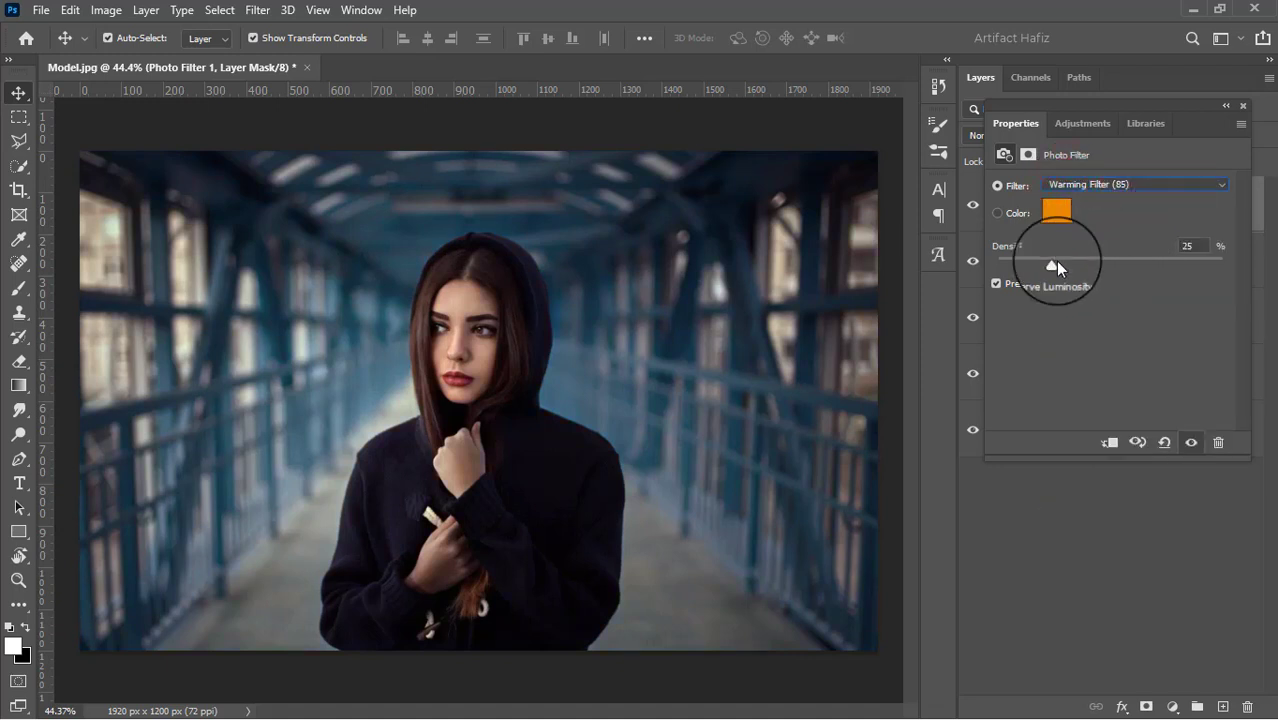
drag(1052, 264, 1021, 272)
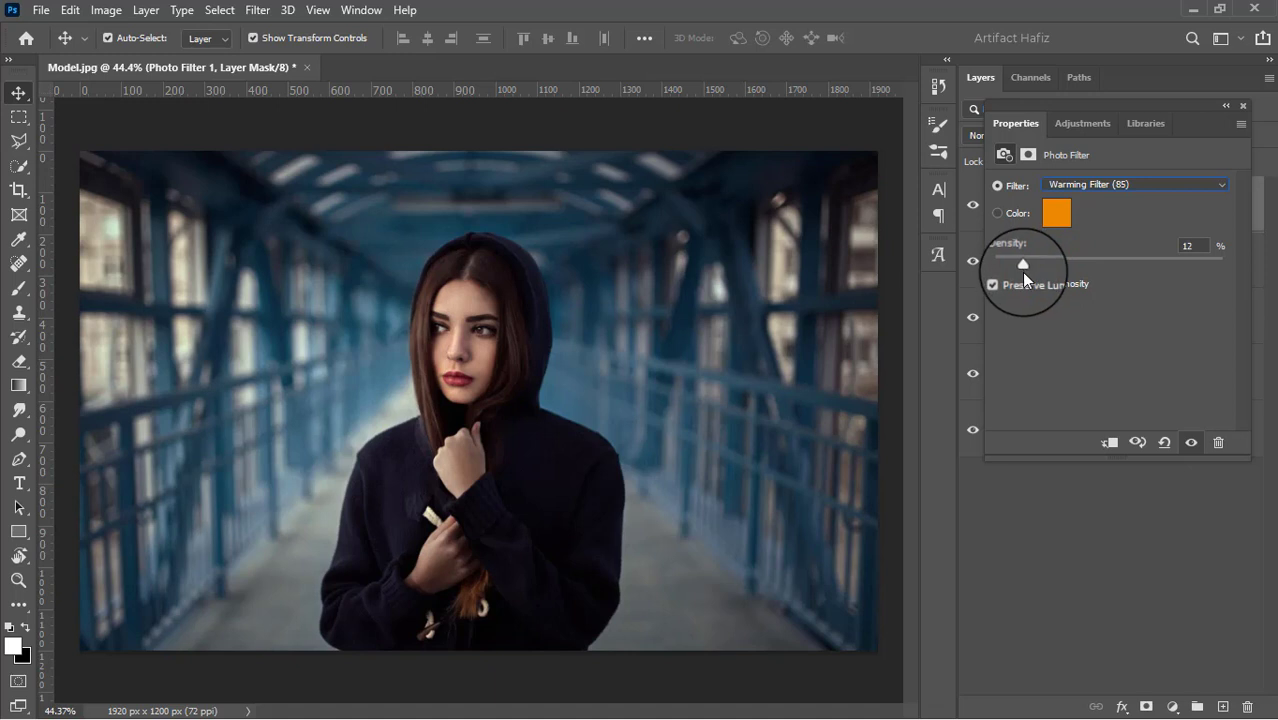
click(1245, 107)
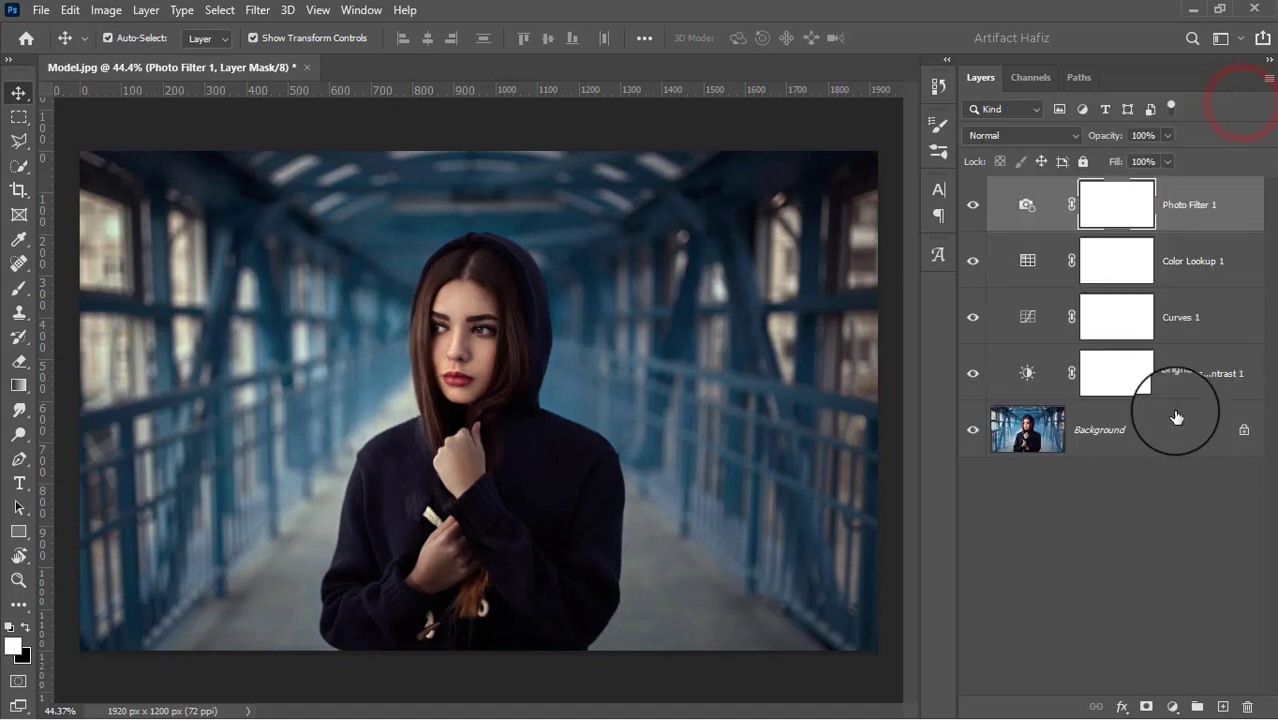
Add a Hue/Saturation adjustment layer above the Photo Filter and set the master Saturation to -7
click(1172, 707)
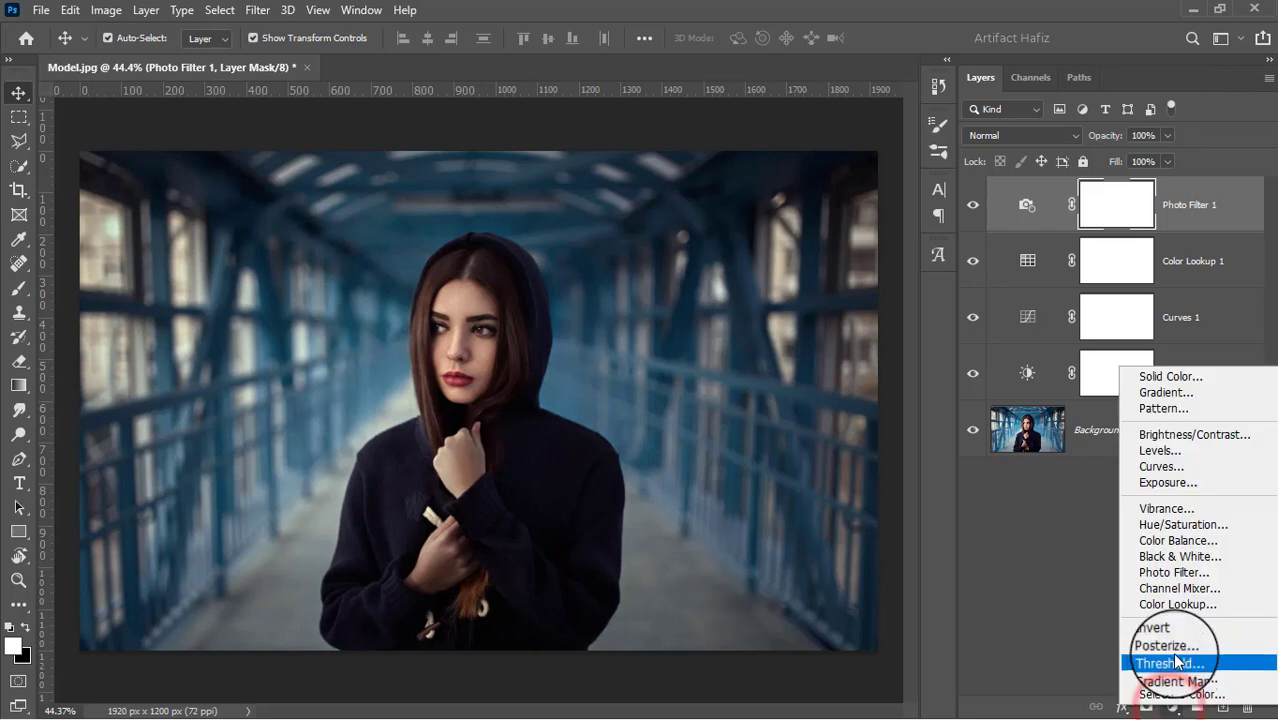
click(1162, 523)
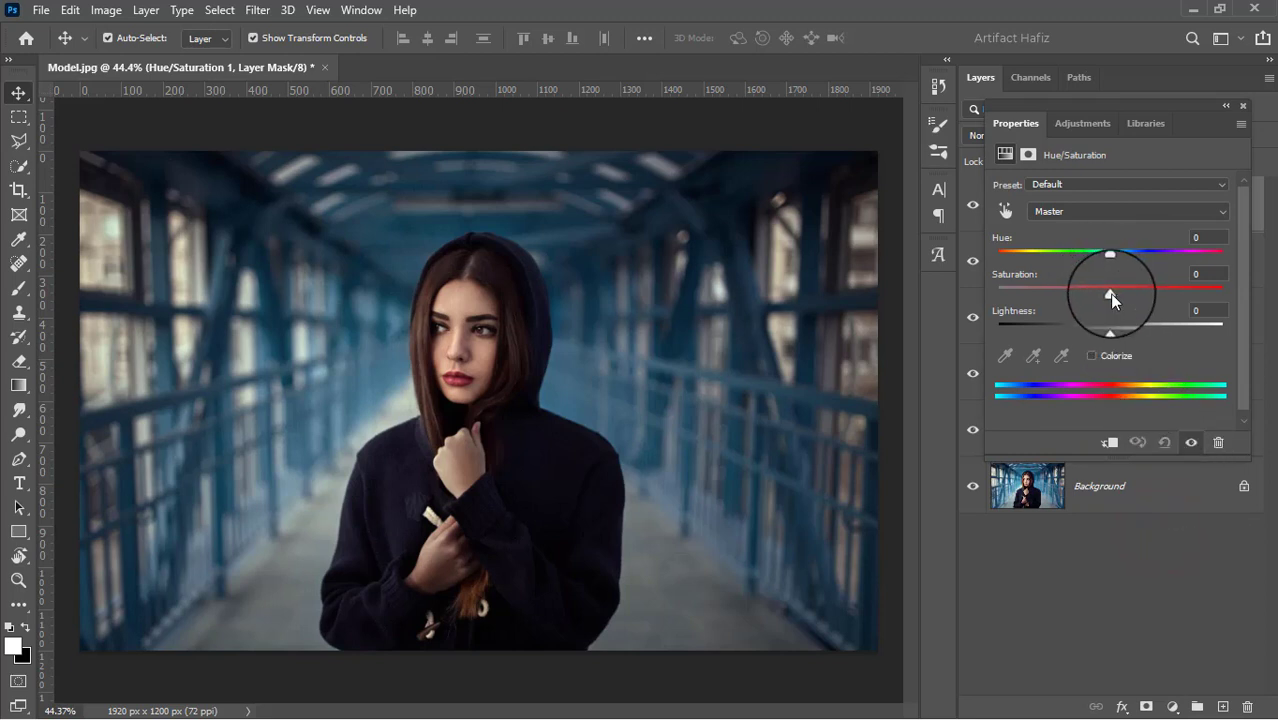
mouse_move(1110, 293)
mouse_down()
mouse_move(1087, 299)
mouse_move(1100, 295)
mouse_up()
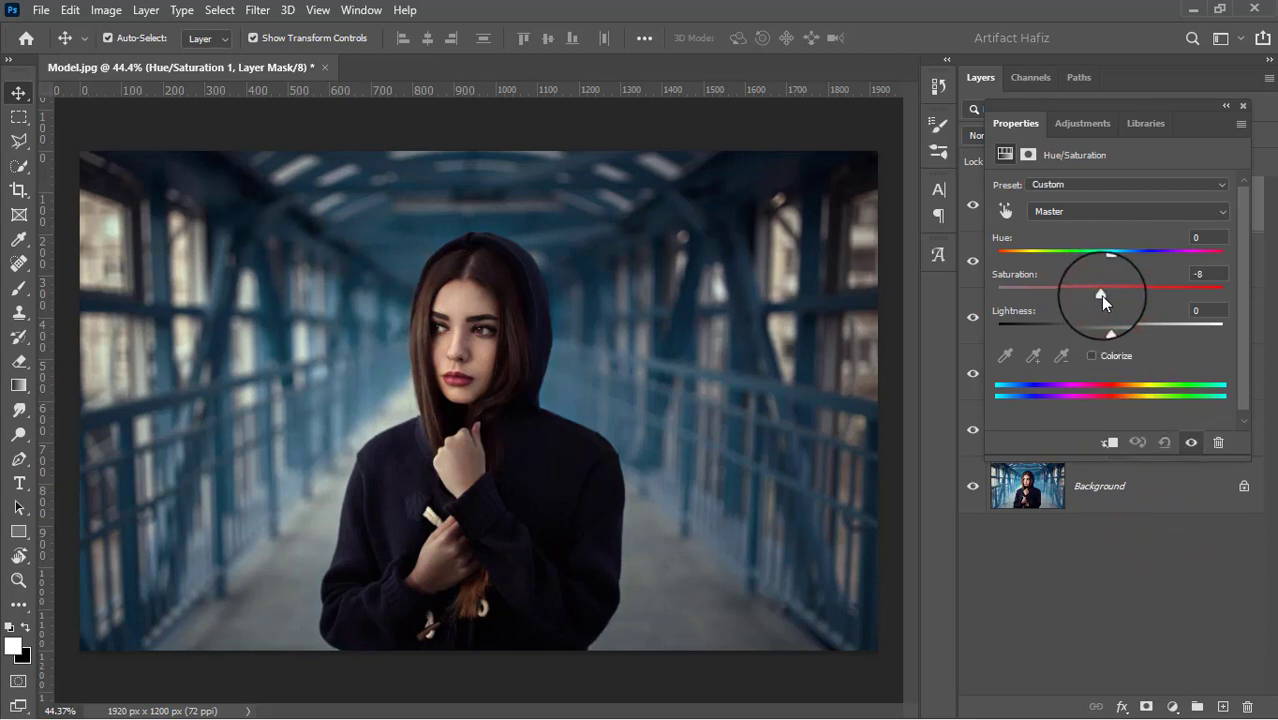
click(1243, 106)
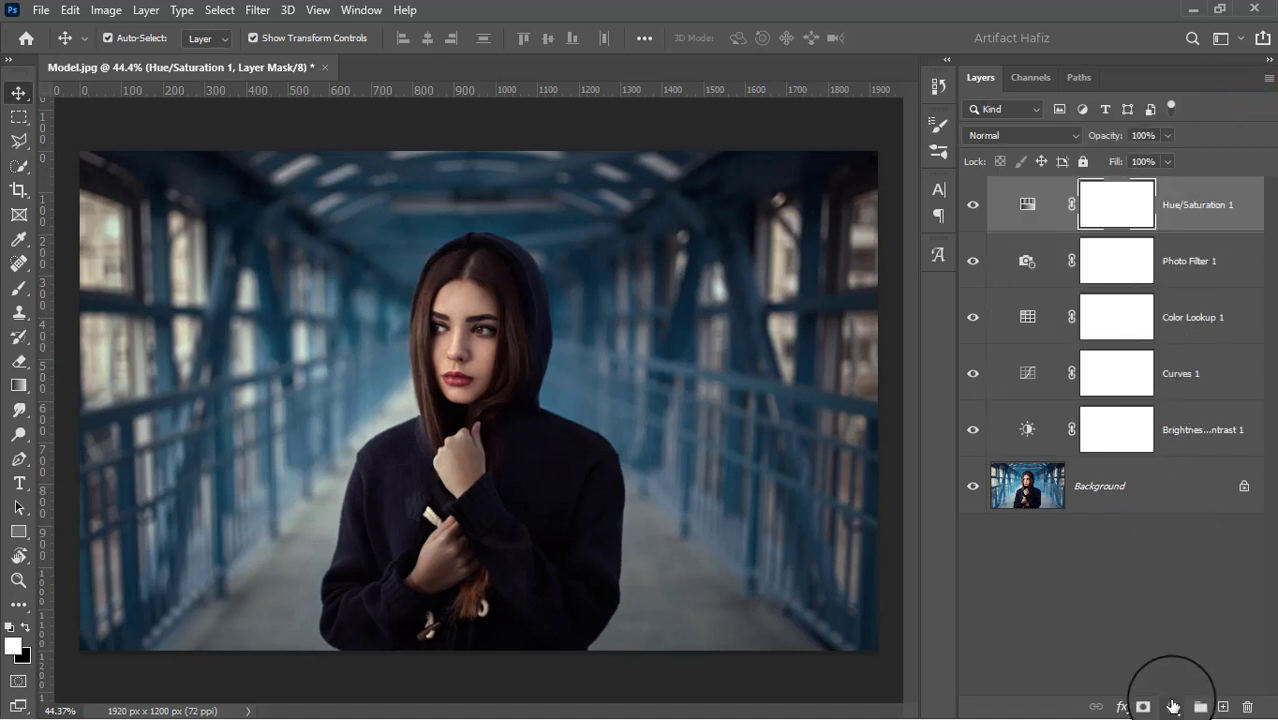
Add a Vibrance adjustment layer above the Hue/Saturation layer and set Vibrance to +8
click(1173, 707)
click(1165, 502)
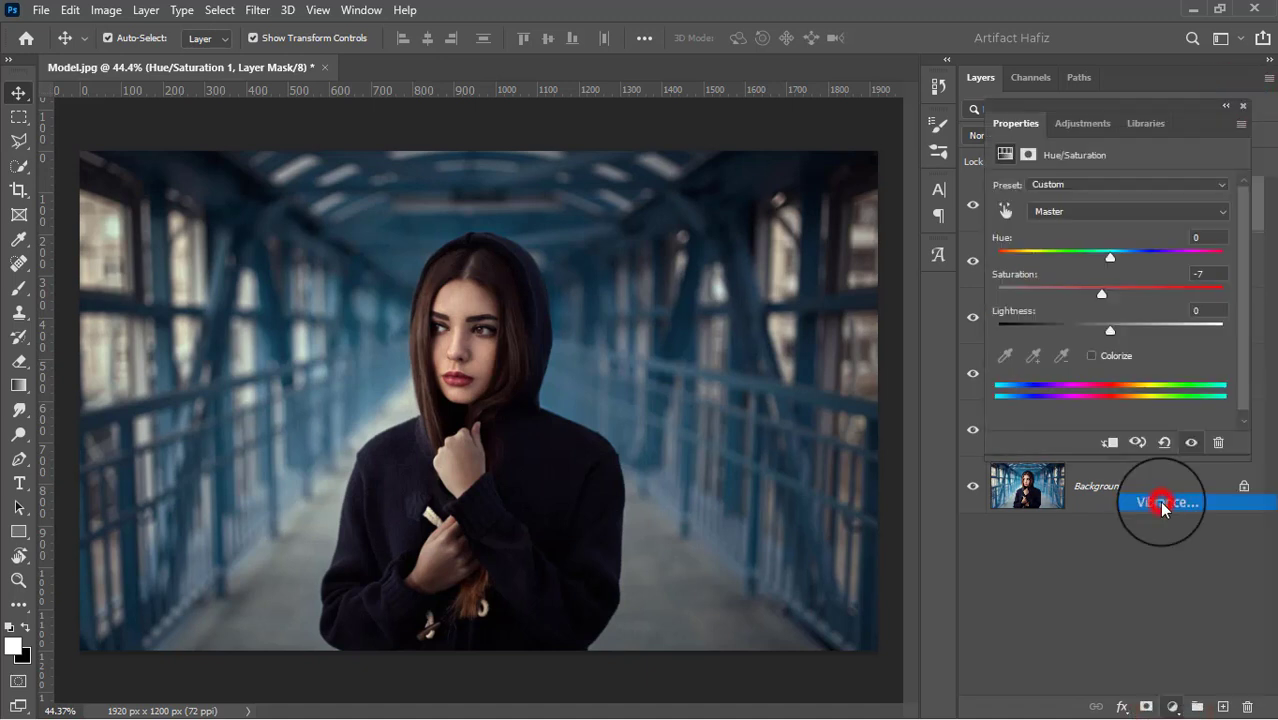
mouse_move(1111, 205)
mouse_down()
mouse_move(1135, 205)
mouse_move(1122, 207)
mouse_up()
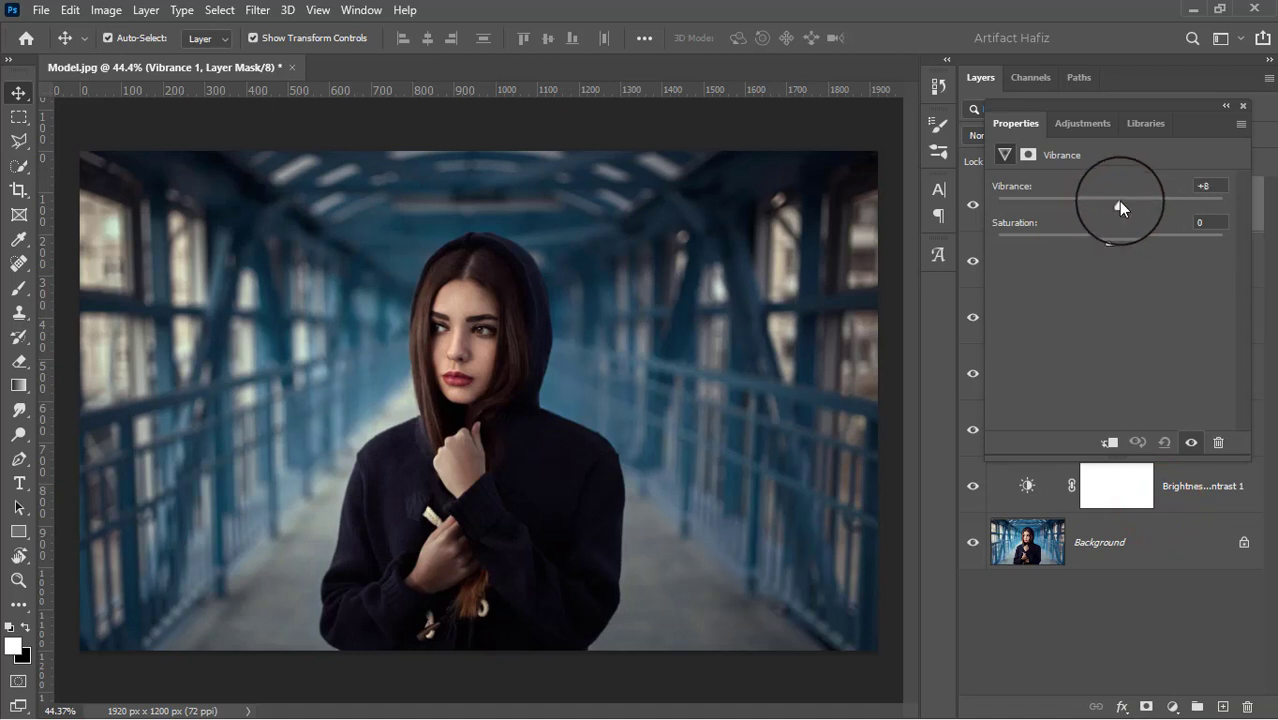
click(1243, 106)
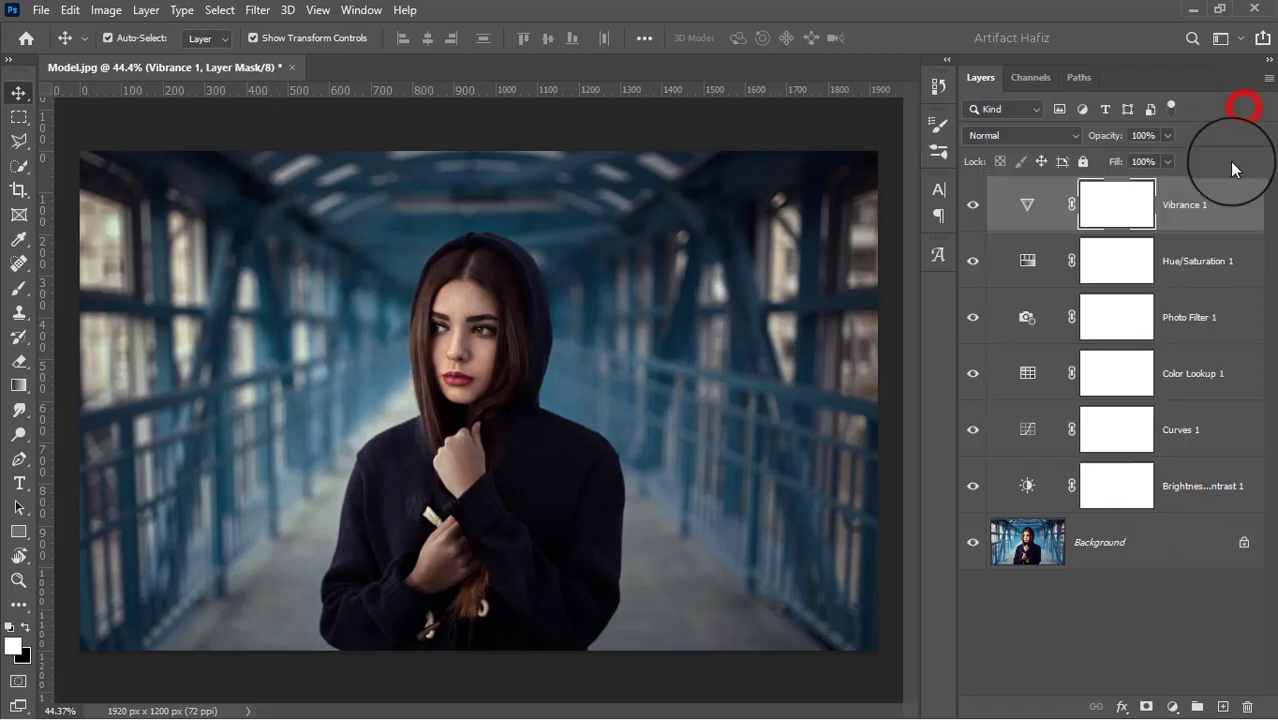
Add a Levels adjustment layer on top and set the RGB white input level to 244
click(1174, 708)
click(1153, 450)
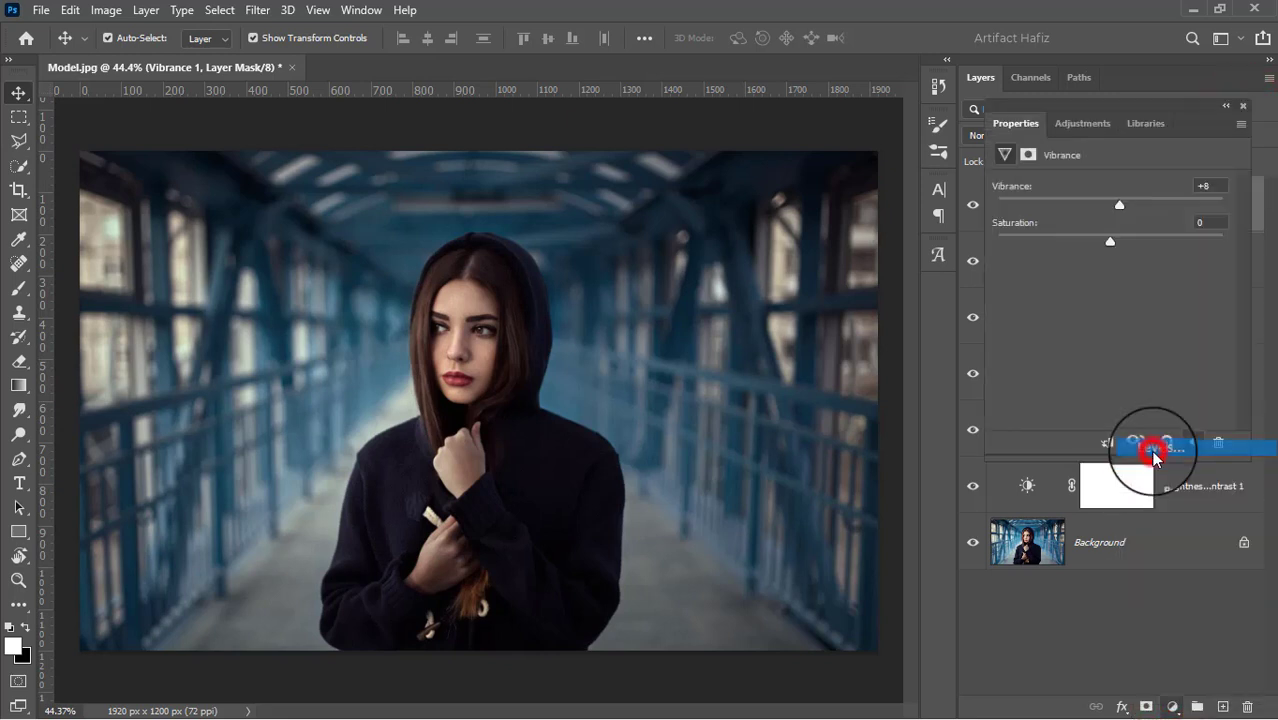
drag(1226, 322, 1222, 324)
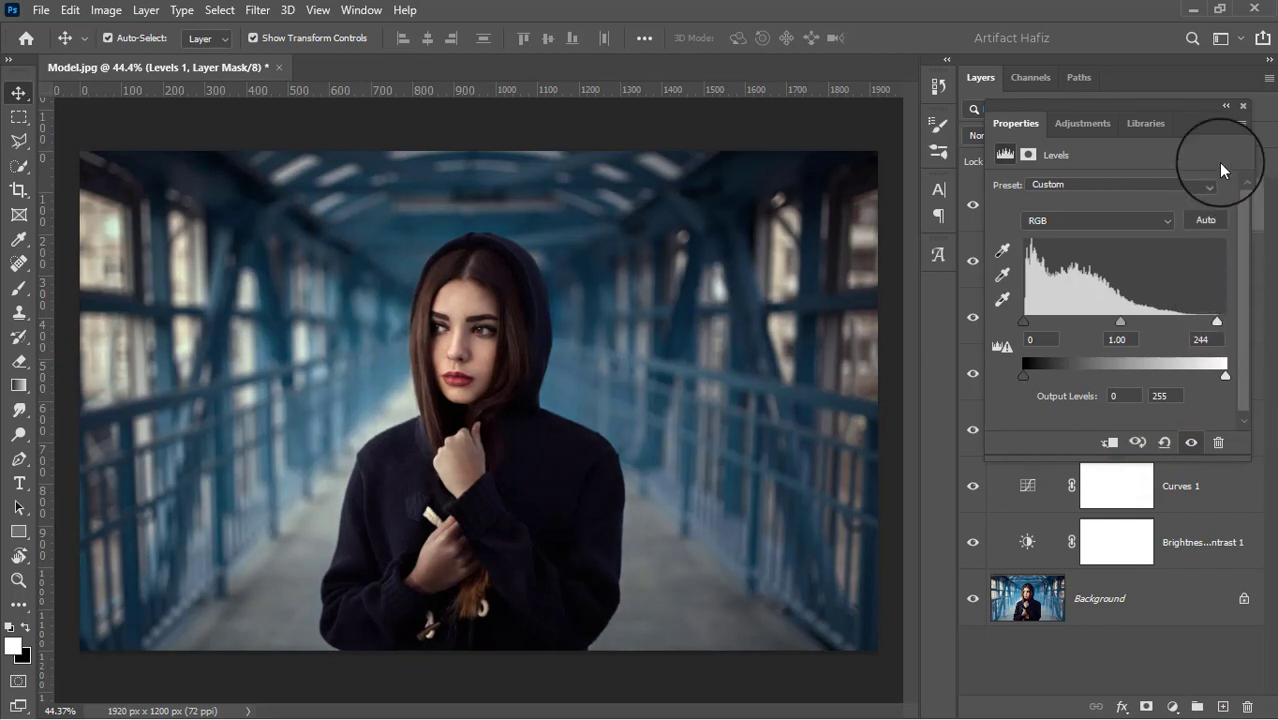
click(1243, 106)
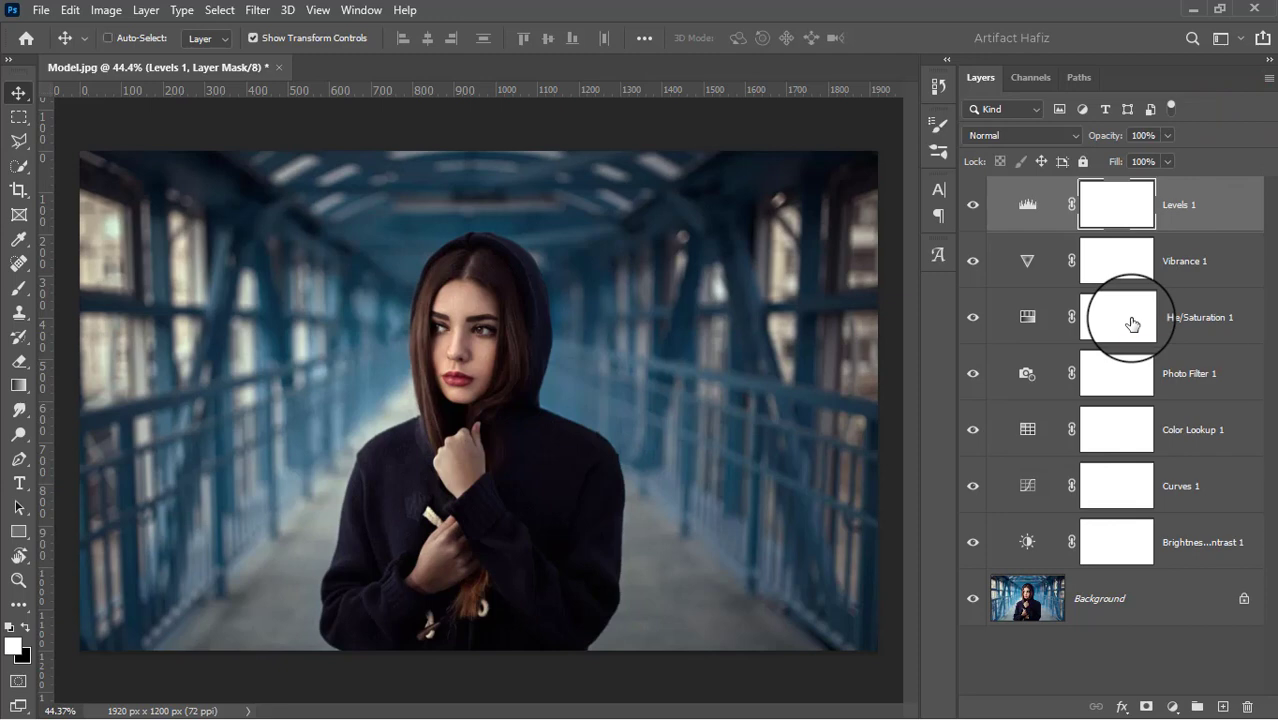
Stamp all visible layers into a new merged layer on top and convert it for Smart Filters
key(ctrl+alt+shift+e)
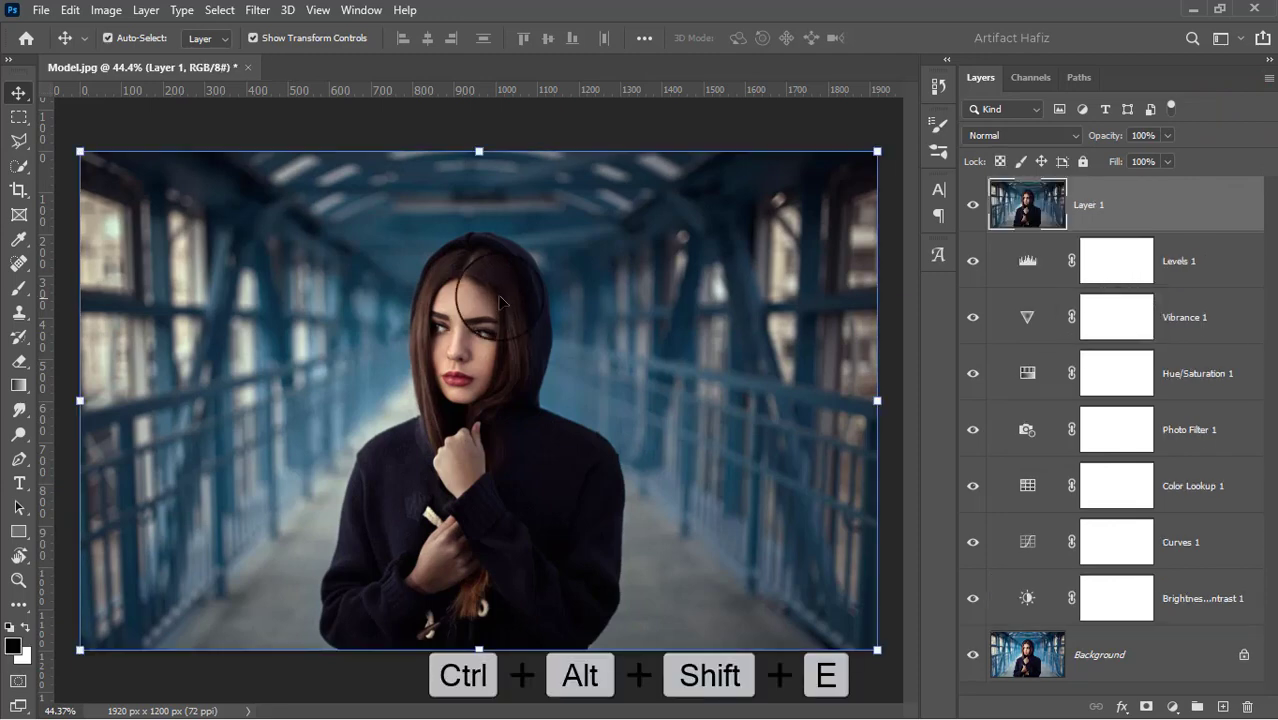
click(257, 10)
click(272, 58)
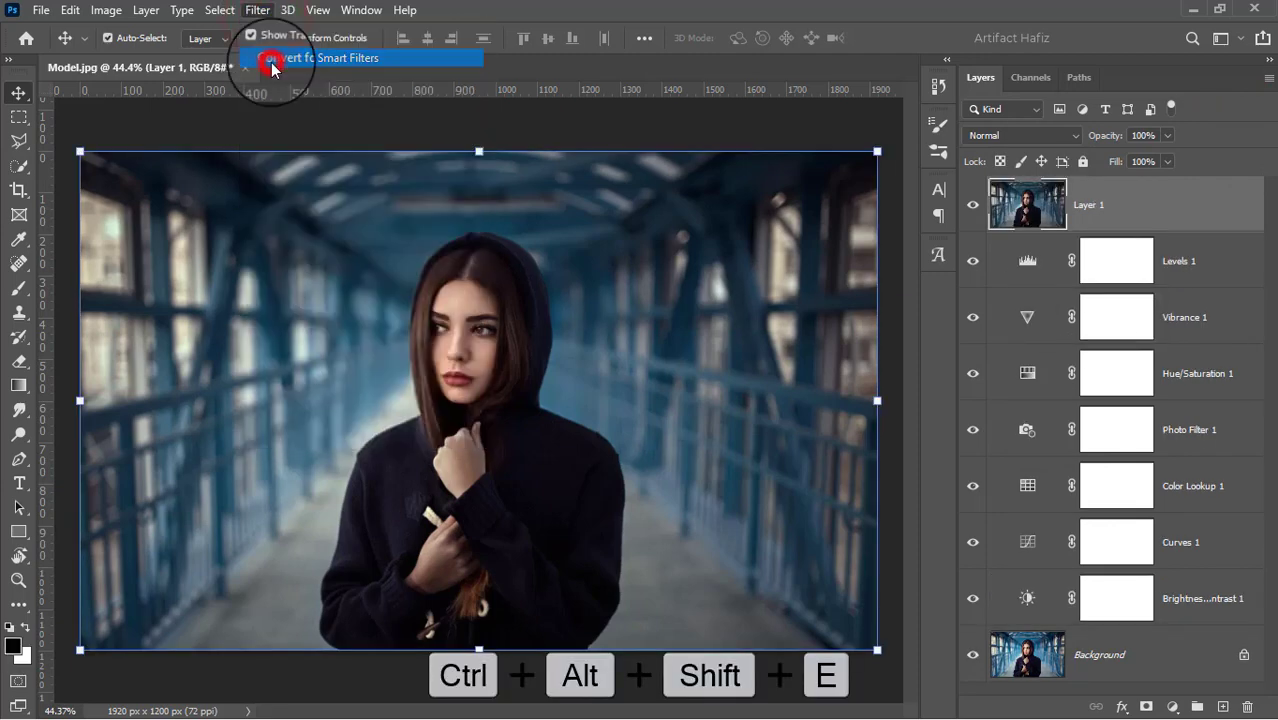
Apply the Camera Raw Filter with Basic settings of Exposure -0.25, Contrast +5, Highlights -12, Shadows +13, Whites +35 and Blacks +38
click(257, 10)
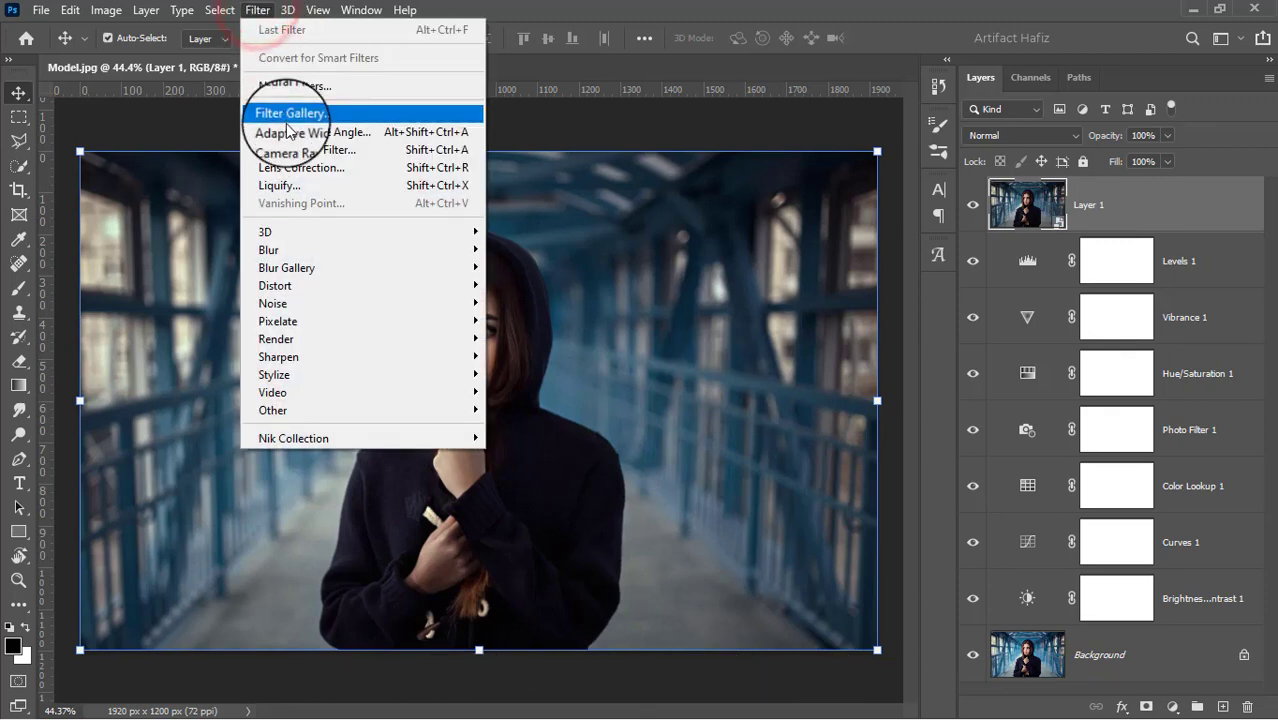
click(290, 148)
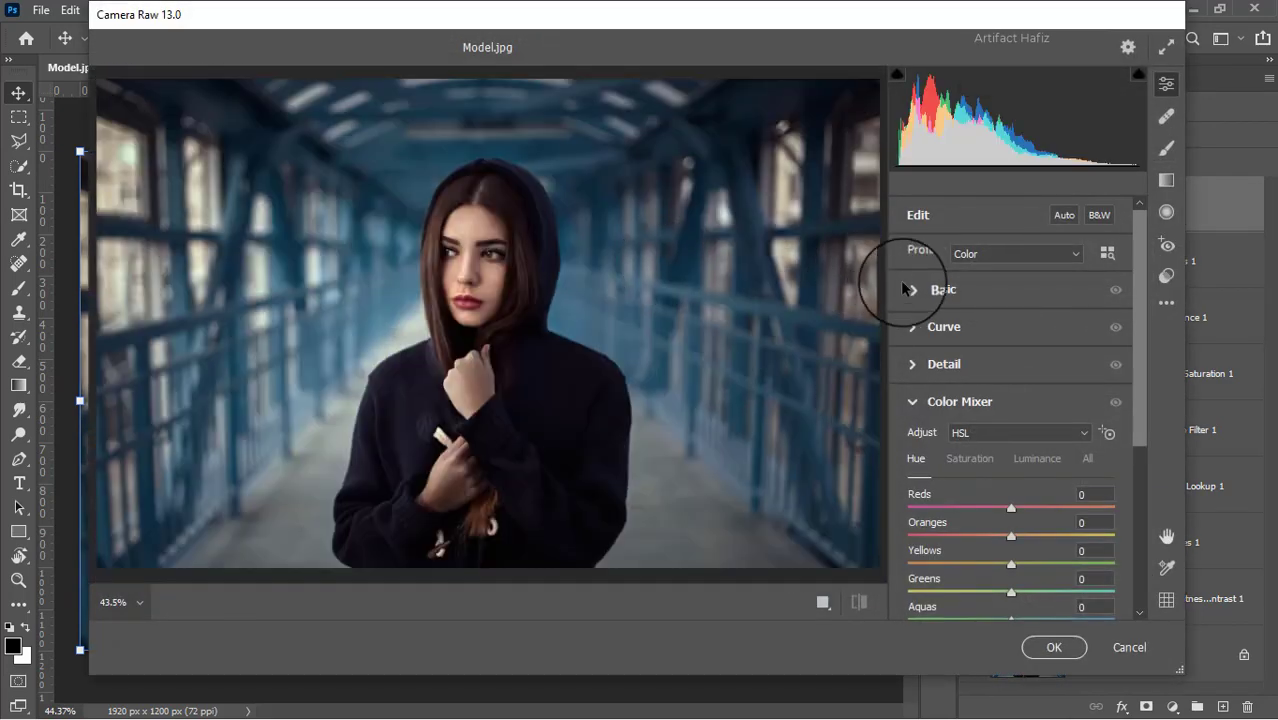
click(911, 290)
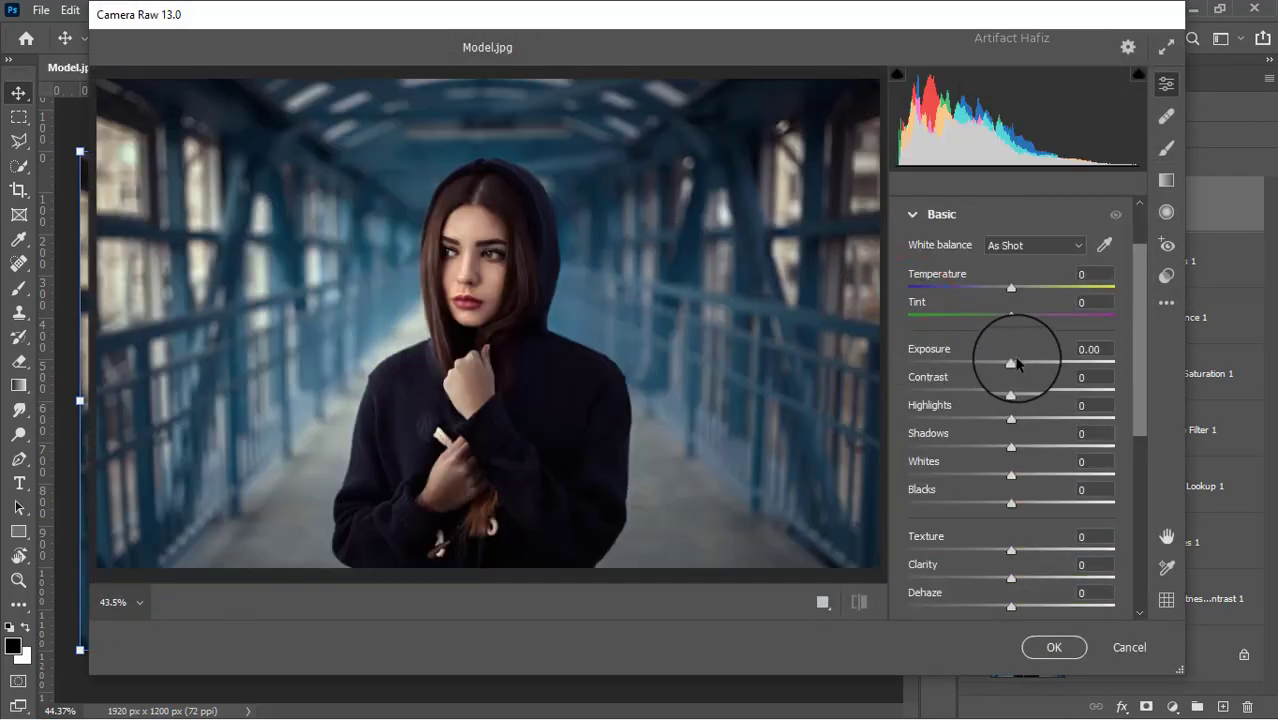
drag(1013, 364, 1048, 496)
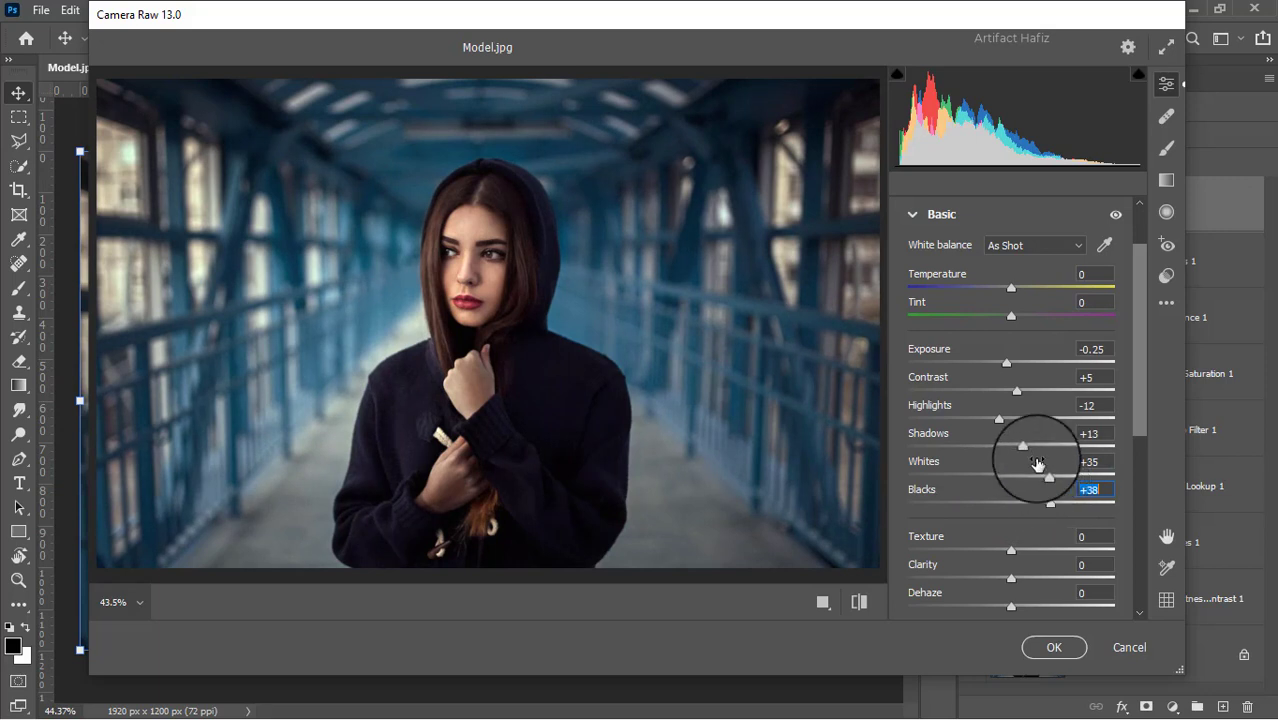
Set Texture to -2 and Clarity to +5 in the Basic adjustments of the Camera Raw filter
scroll(1021, 391, down, 2)
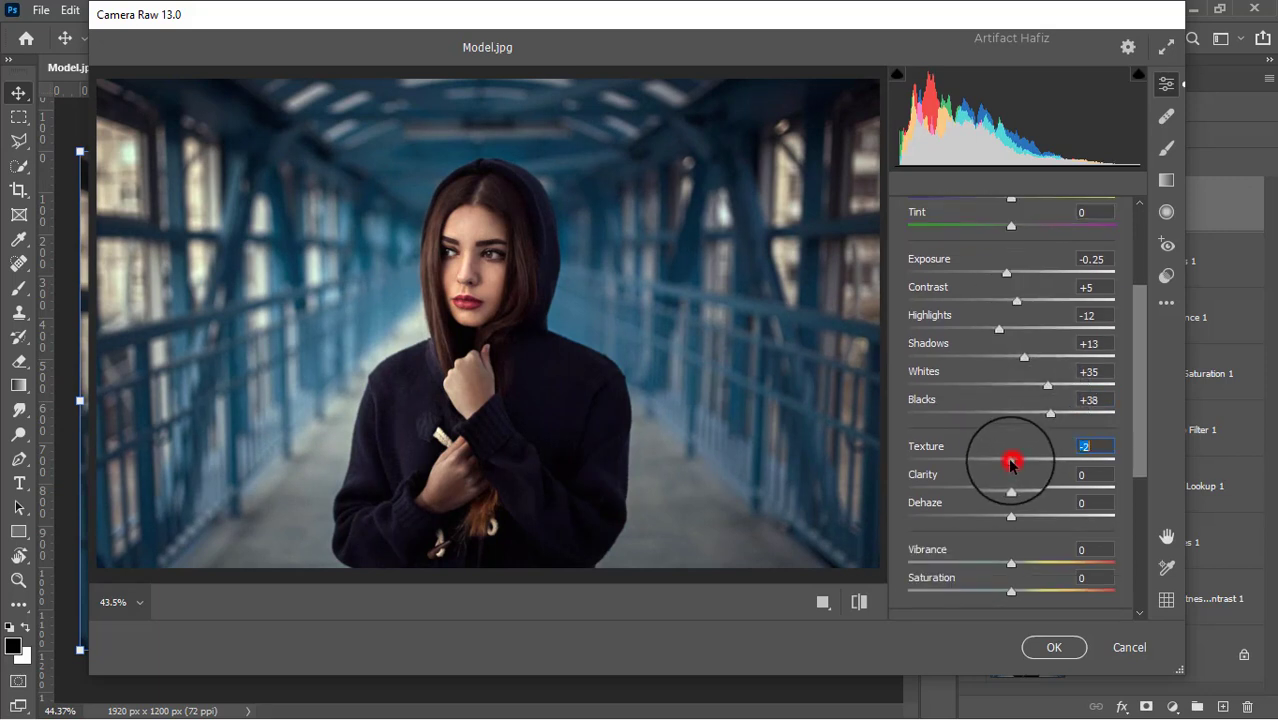
mouse_move(1011, 489)
mouse_down()
mouse_move(1063, 484)
mouse_move(1018, 492)
mouse_up()
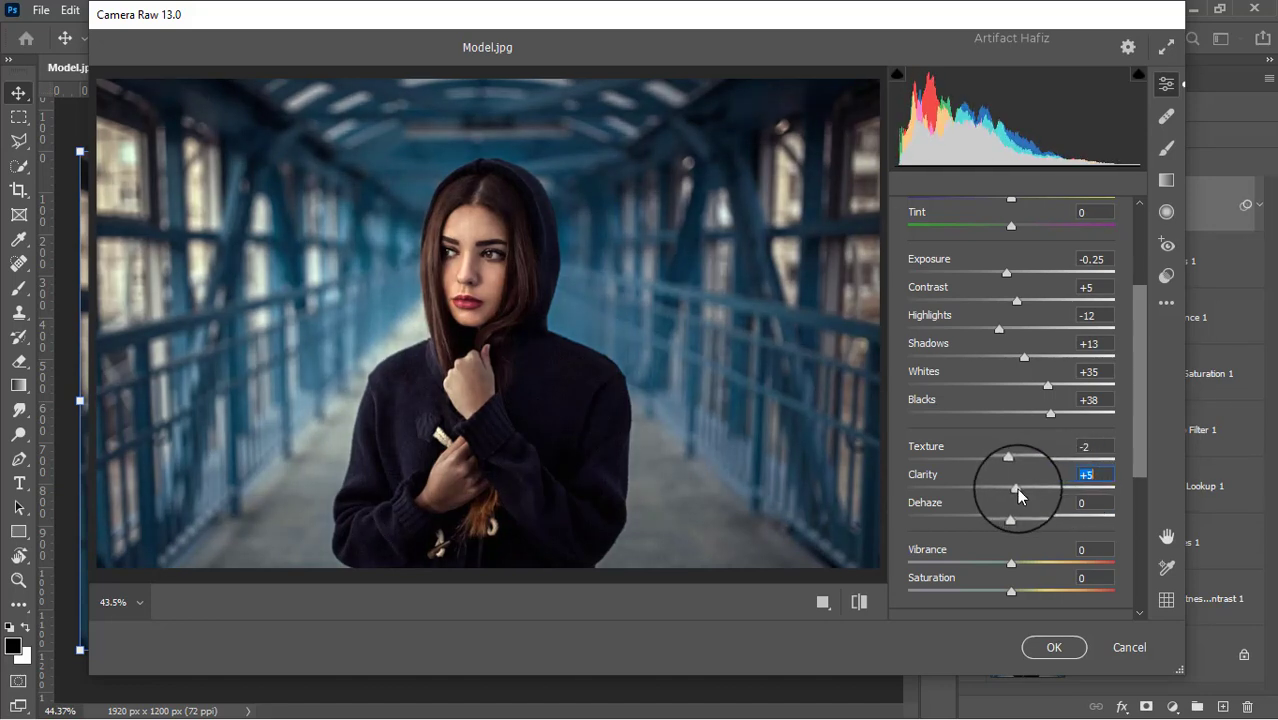
scroll(1014, 440, down, 2)
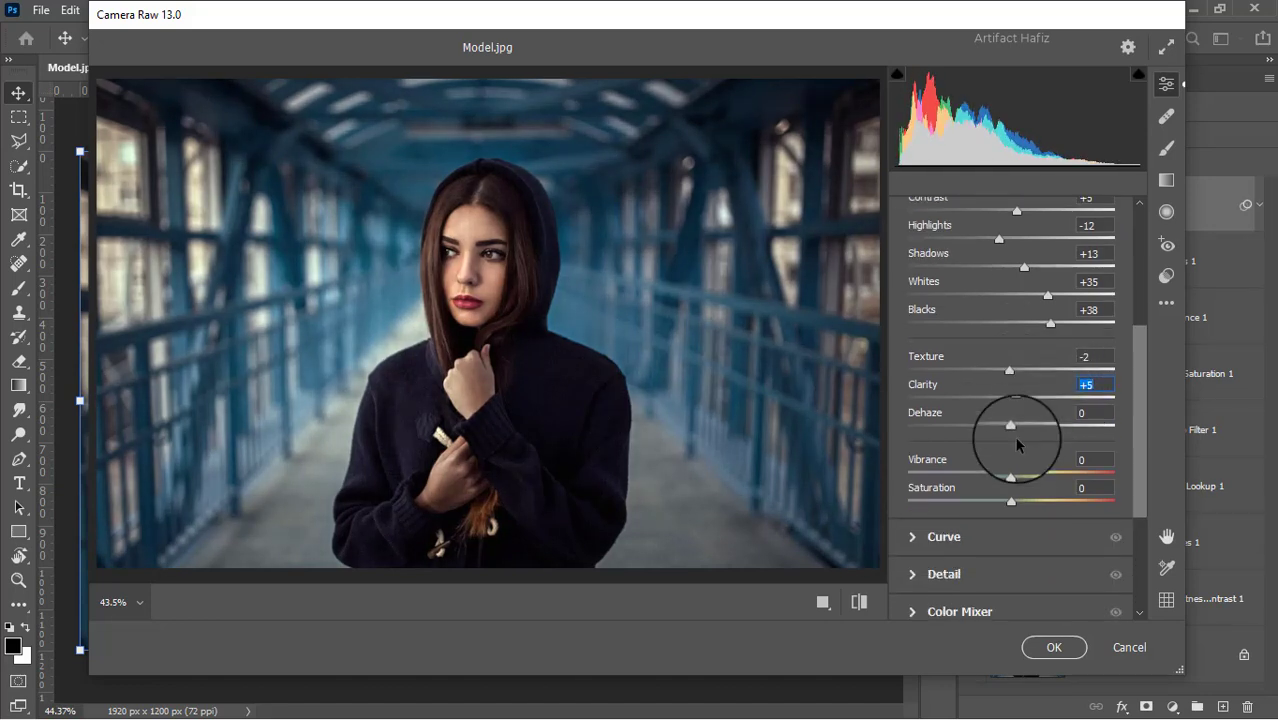
scroll(1014, 434, down, 1)
mouse_move(1011, 380)
mouse_down()
mouse_move(1044, 386)
mouse_move(993, 382)
mouse_move(1043, 384)
mouse_move(1004, 393)
mouse_move(1027, 401)
mouse_move(1021, 380)
mouse_up()
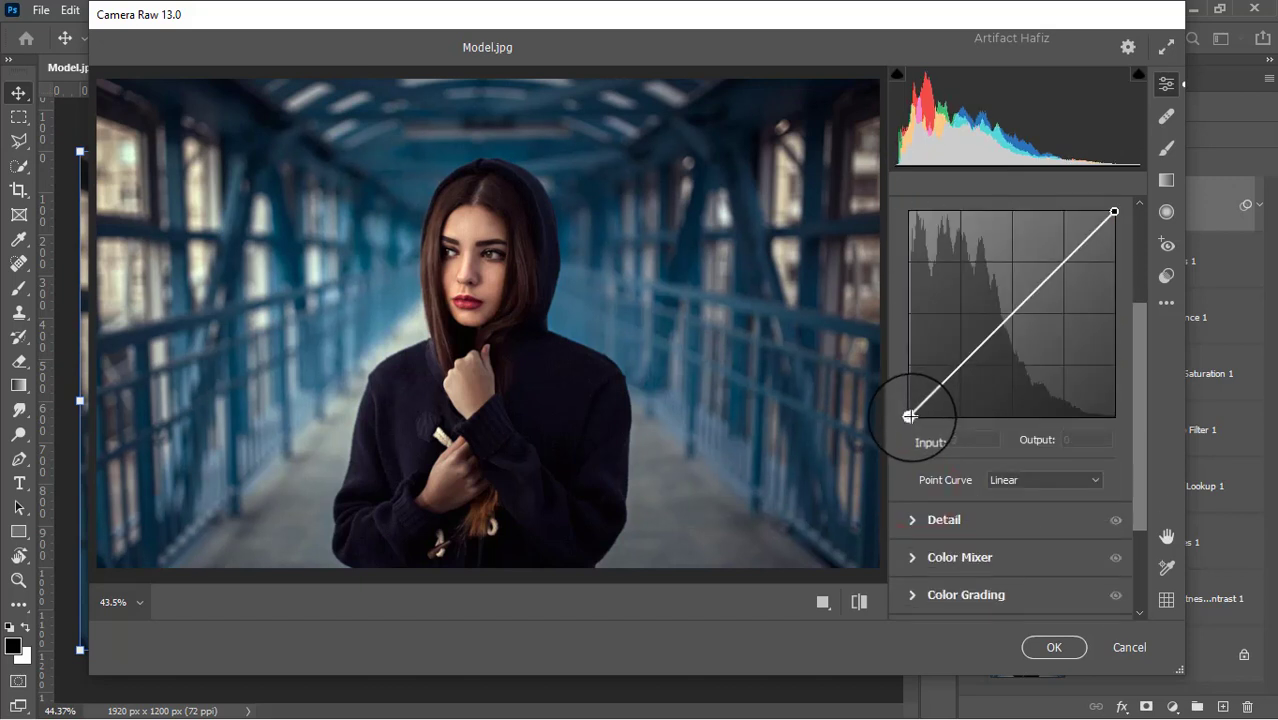
Shape the point curve by raising the black point to output 7 and adding points at input 66, output 67 and input 193, output 199
drag(909, 416, 910, 411)
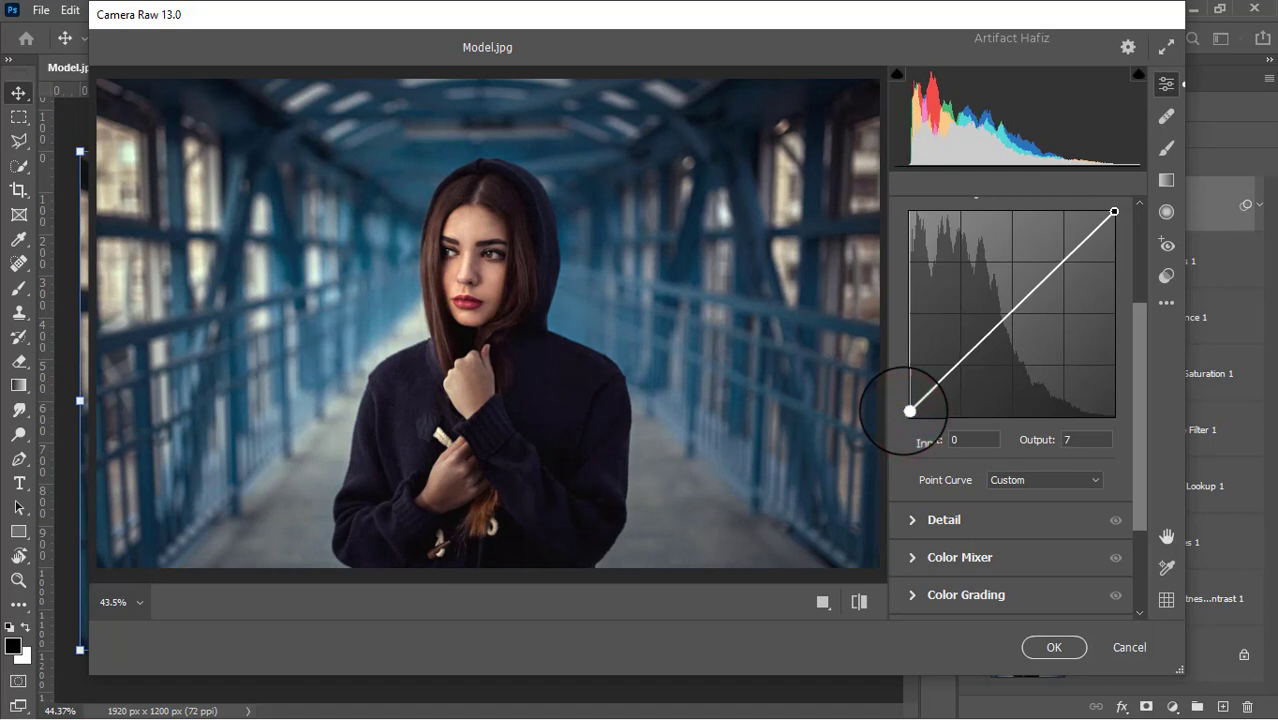
click(962, 359)
drag(962, 359, 962, 362)
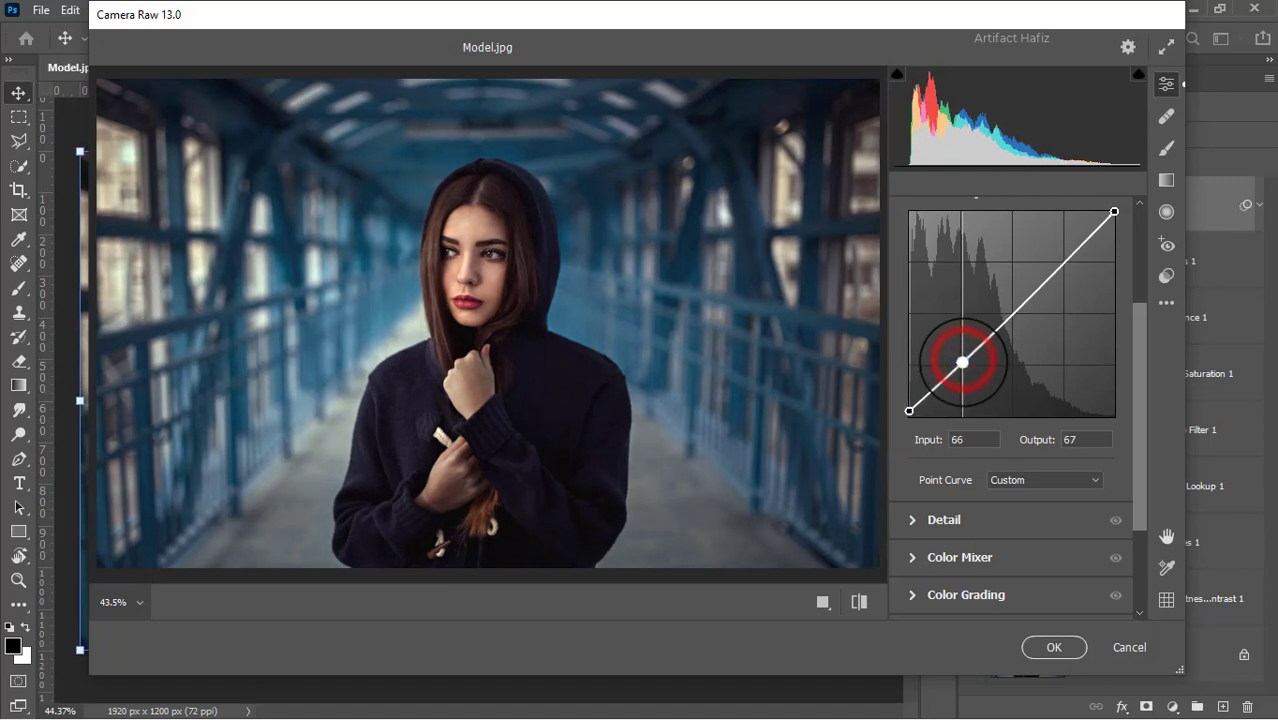
drag(1064, 261, 1064, 257)
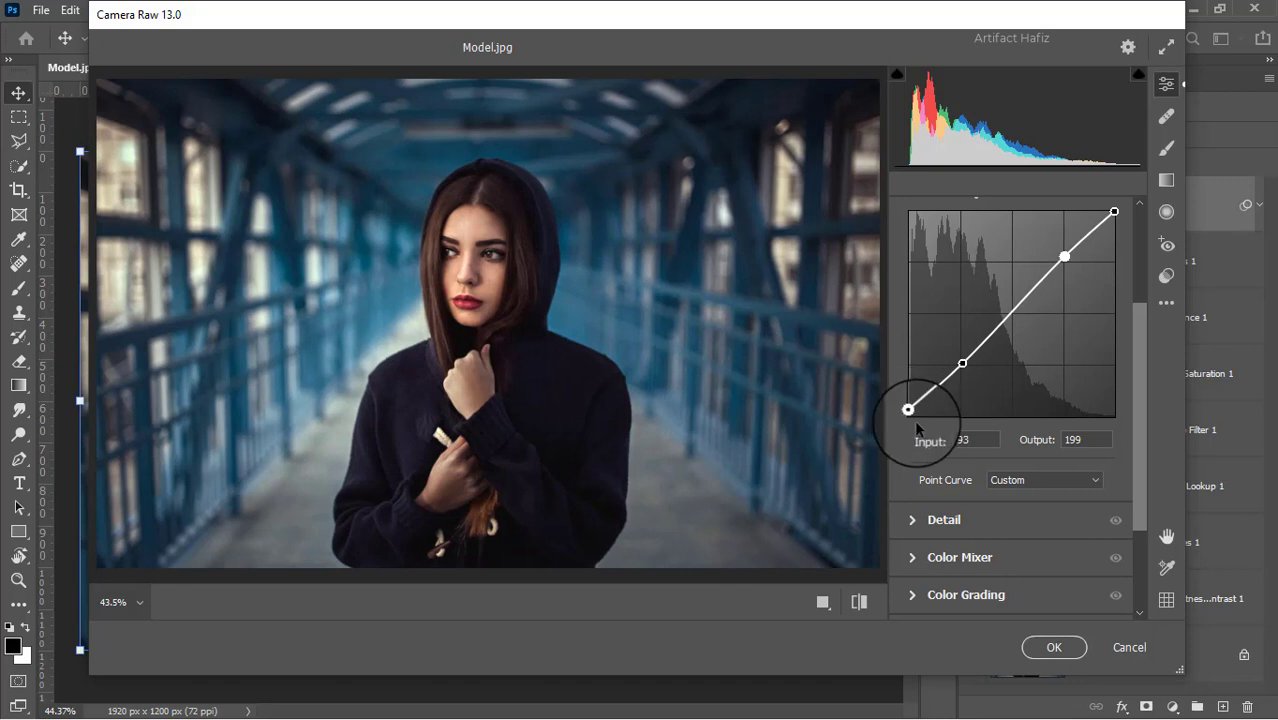
scroll(984, 377, up, 1)
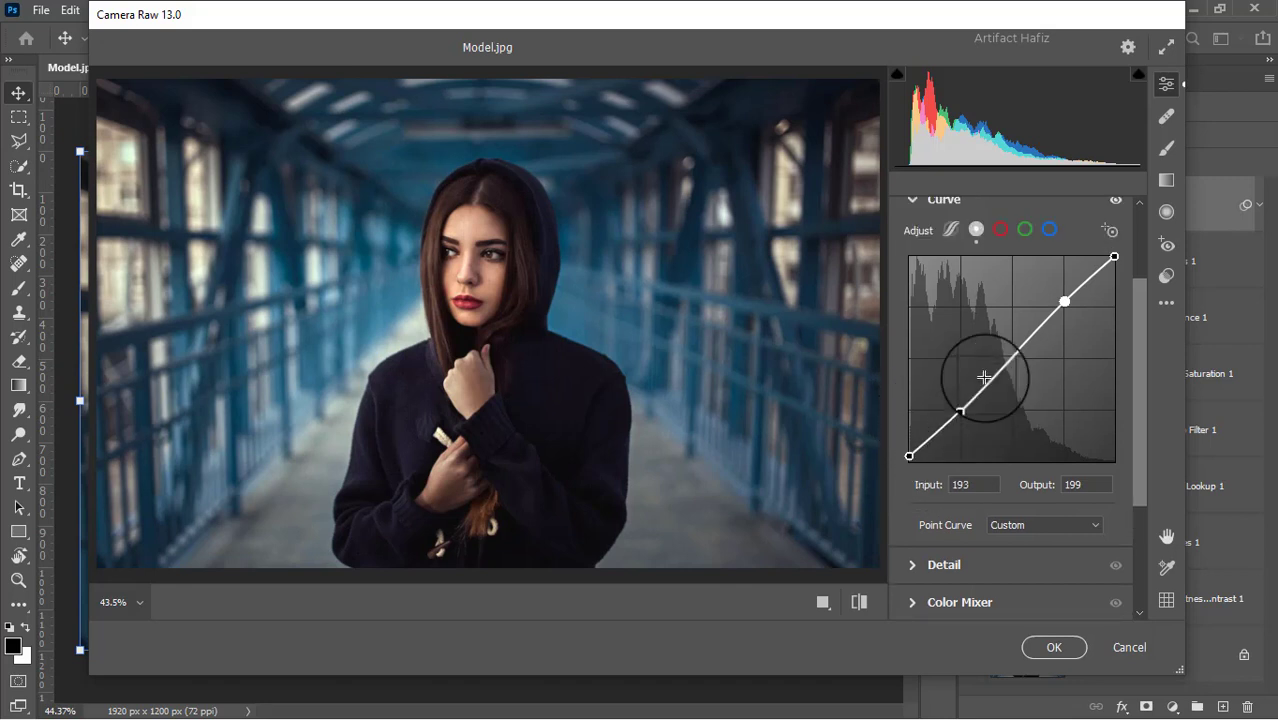
click(1049, 229)
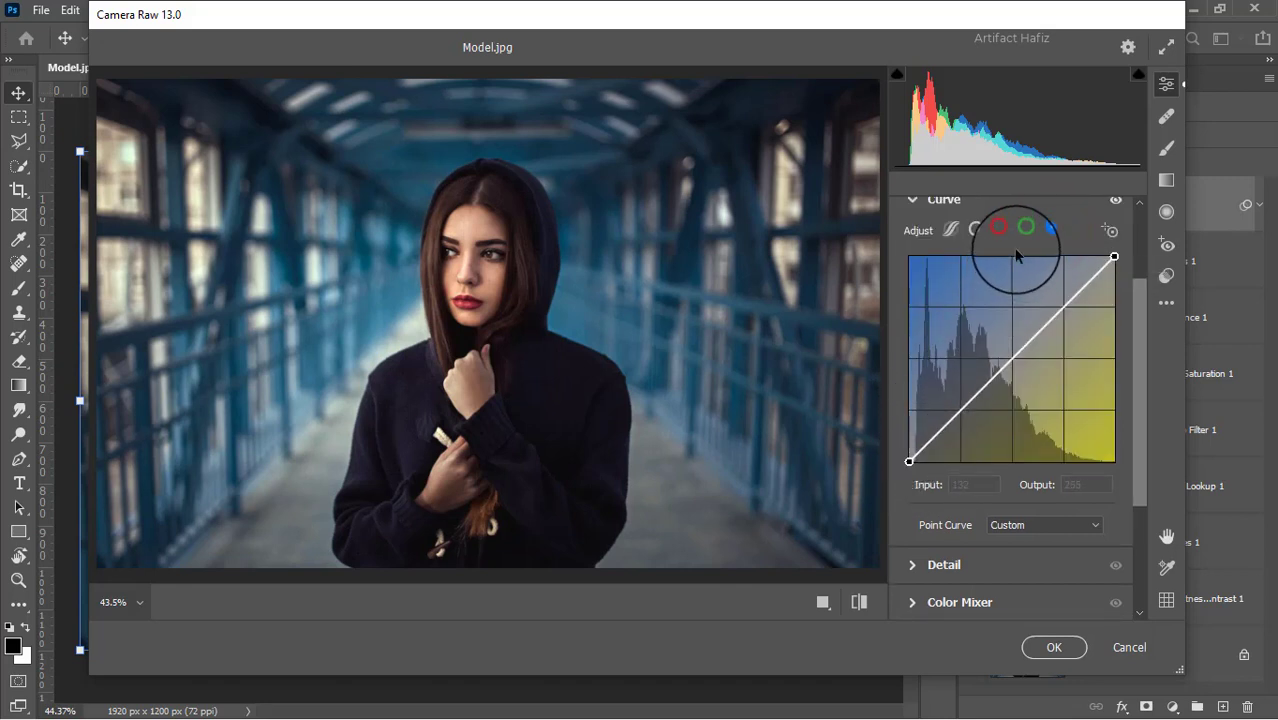
click(951, 230)
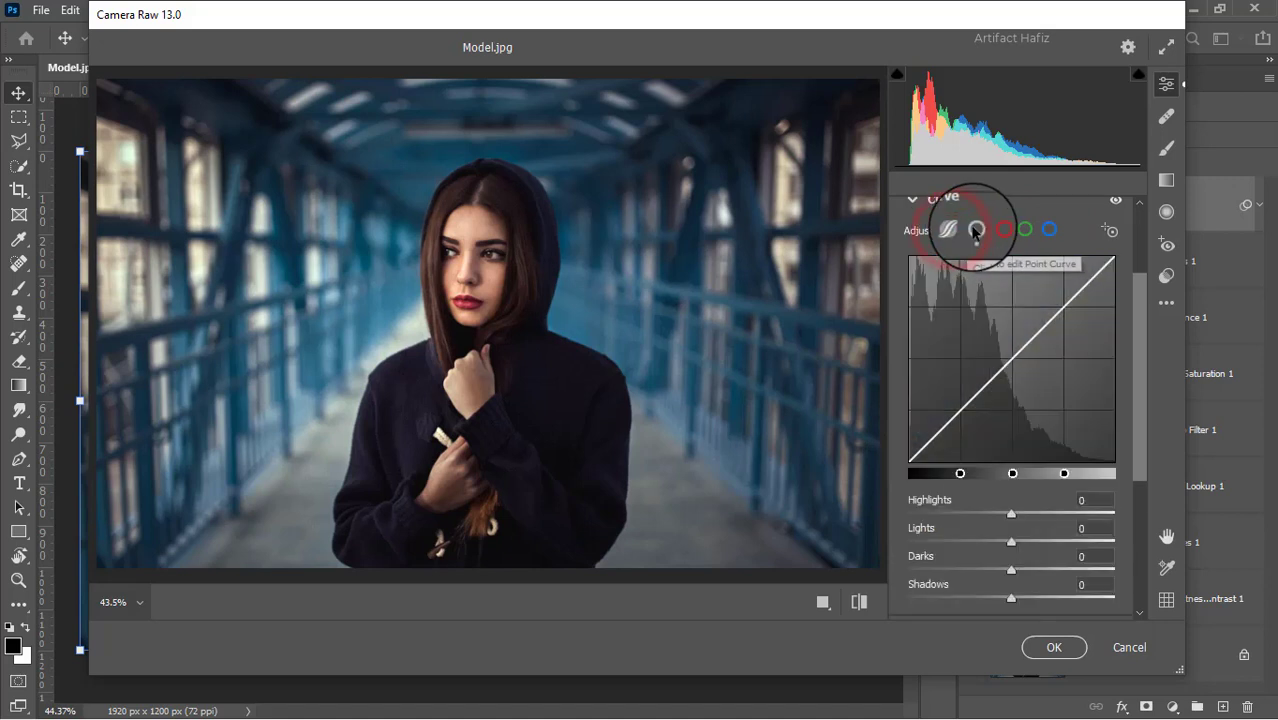
click(975, 230)
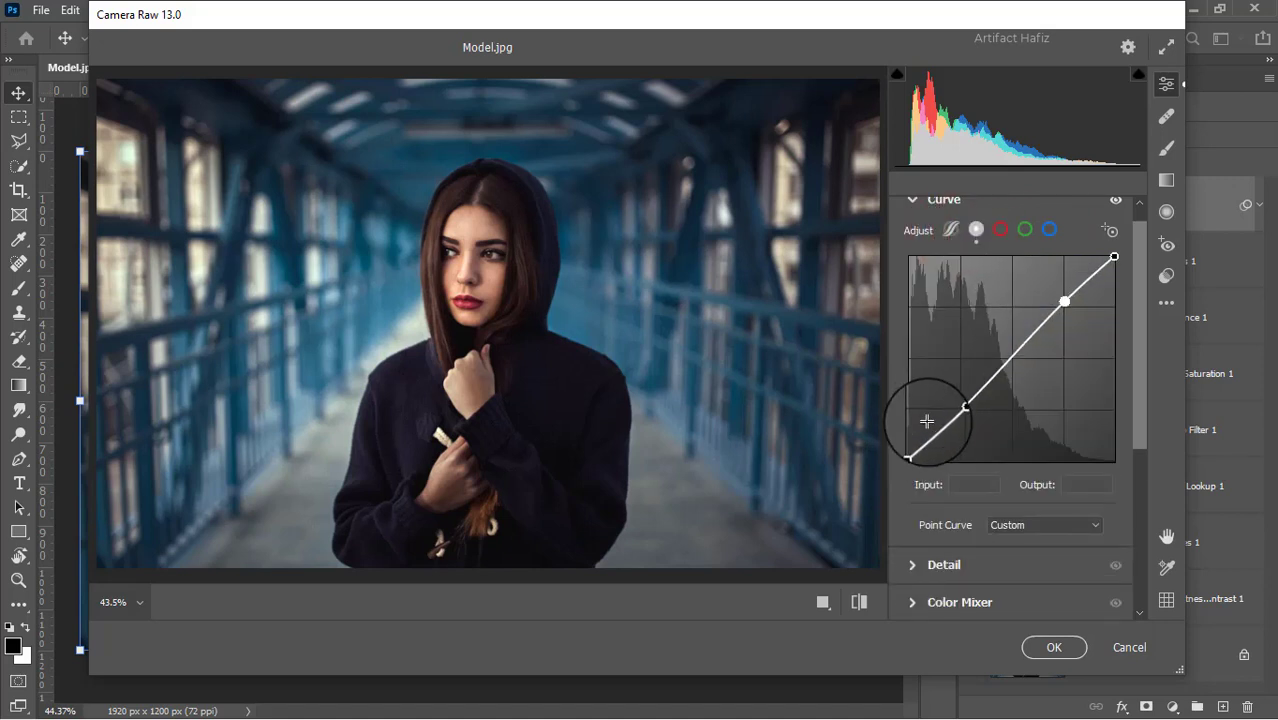
Set the Detail adjustments to Sharpening 15, Noise Reduction 5 and Color Noise Reduction 5
scroll(928, 440, down, 3)
click(916, 470)
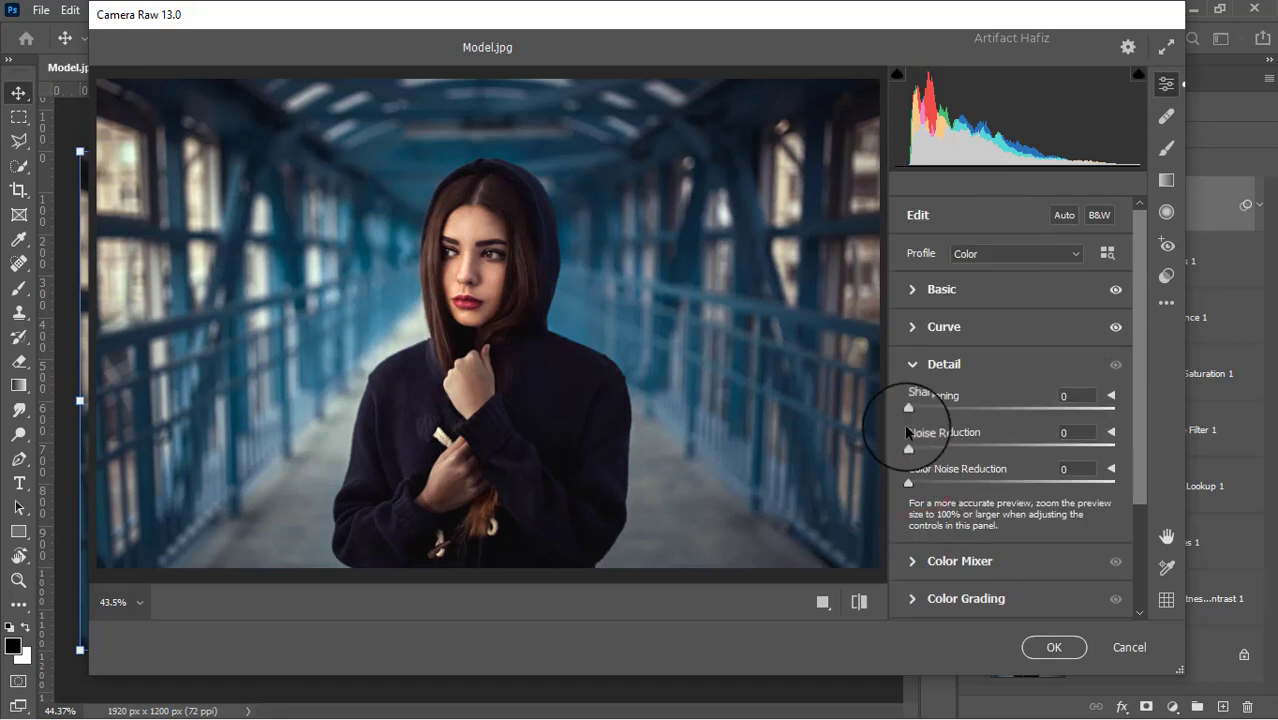
mouse_move(911, 410)
mouse_down()
mouse_move(940, 407)
mouse_move(931, 413)
mouse_up()
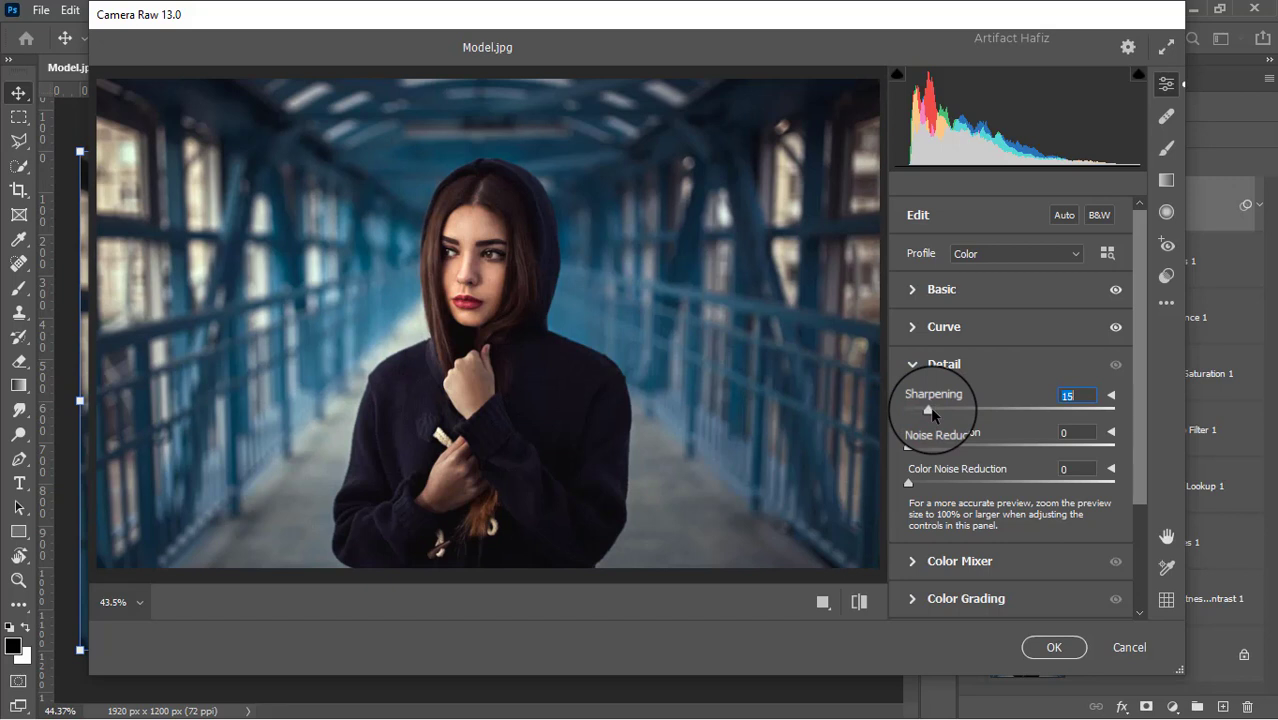
drag(909, 447, 918, 488)
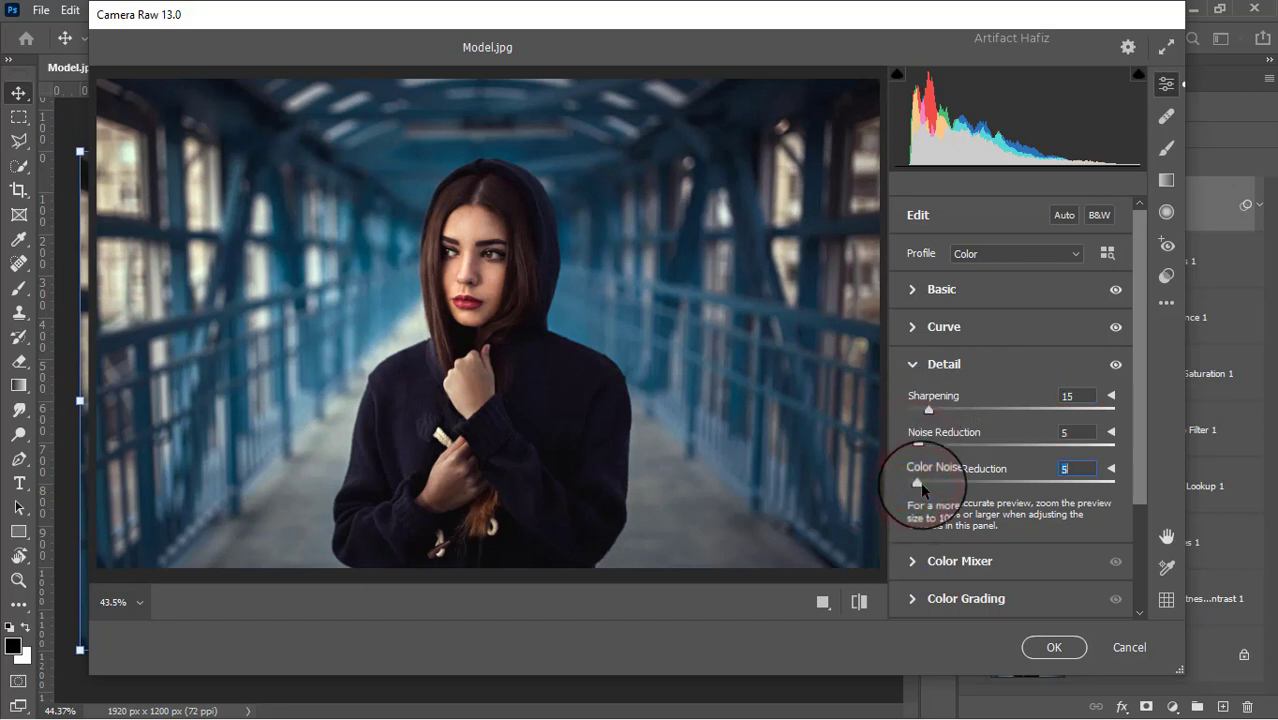
Set the Color Mixer HSL saturation to +3 for Yellows, -25 for Aquas and -26 for Blues
scroll(921, 483, down, 3)
click(912, 427)
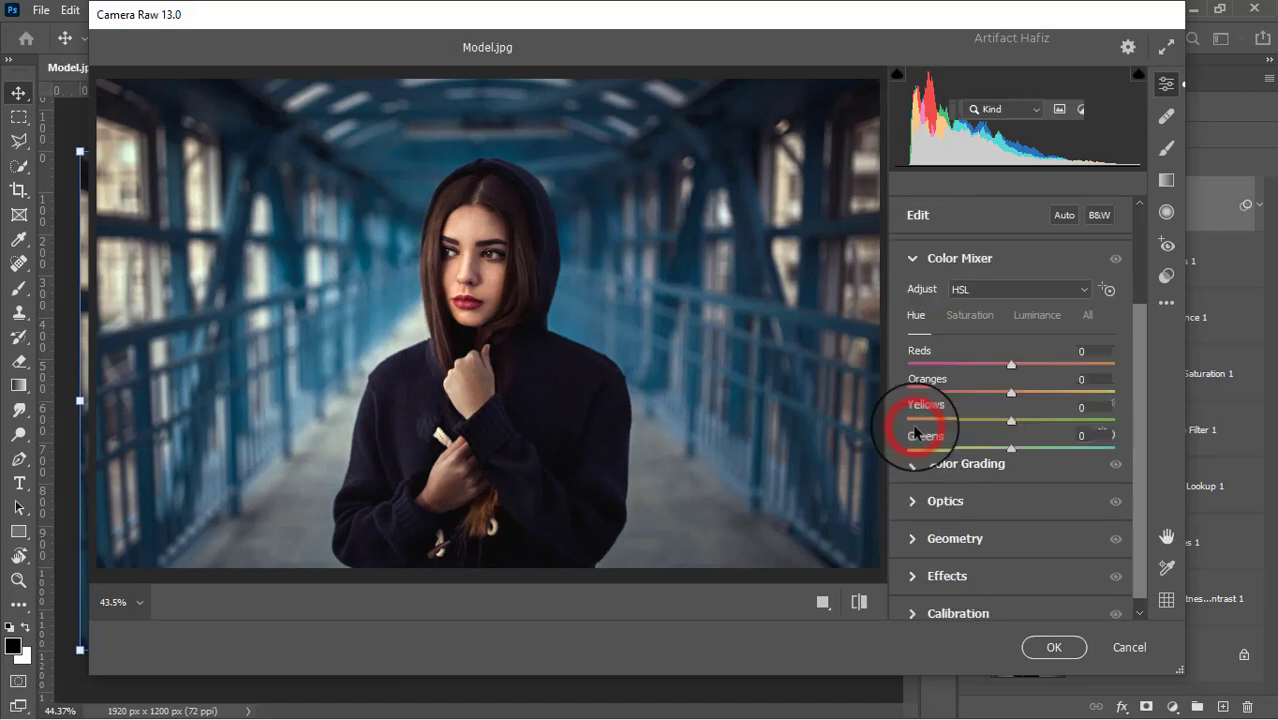
click(975, 318)
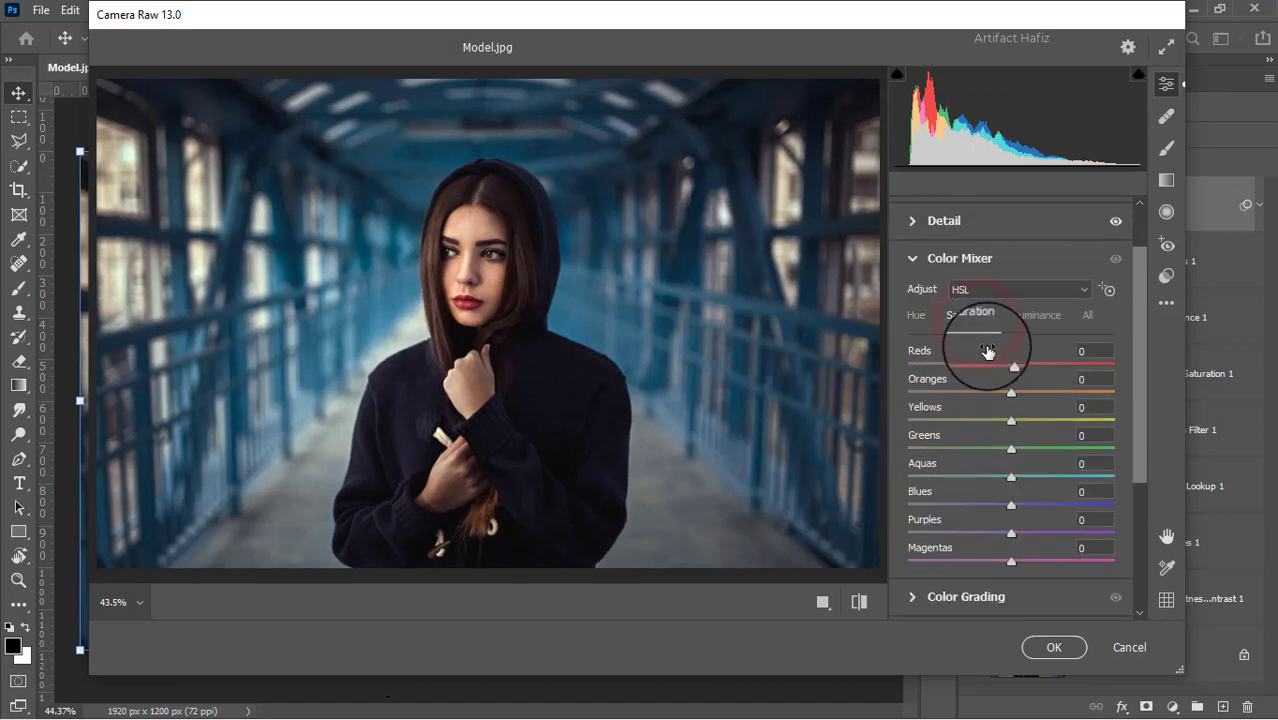
mouse_move(1011, 421)
mouse_down()
mouse_move(941, 414)
mouse_move(1078, 414)
mouse_move(913, 428)
mouse_move(1021, 436)
mouse_up()
click(1013, 418)
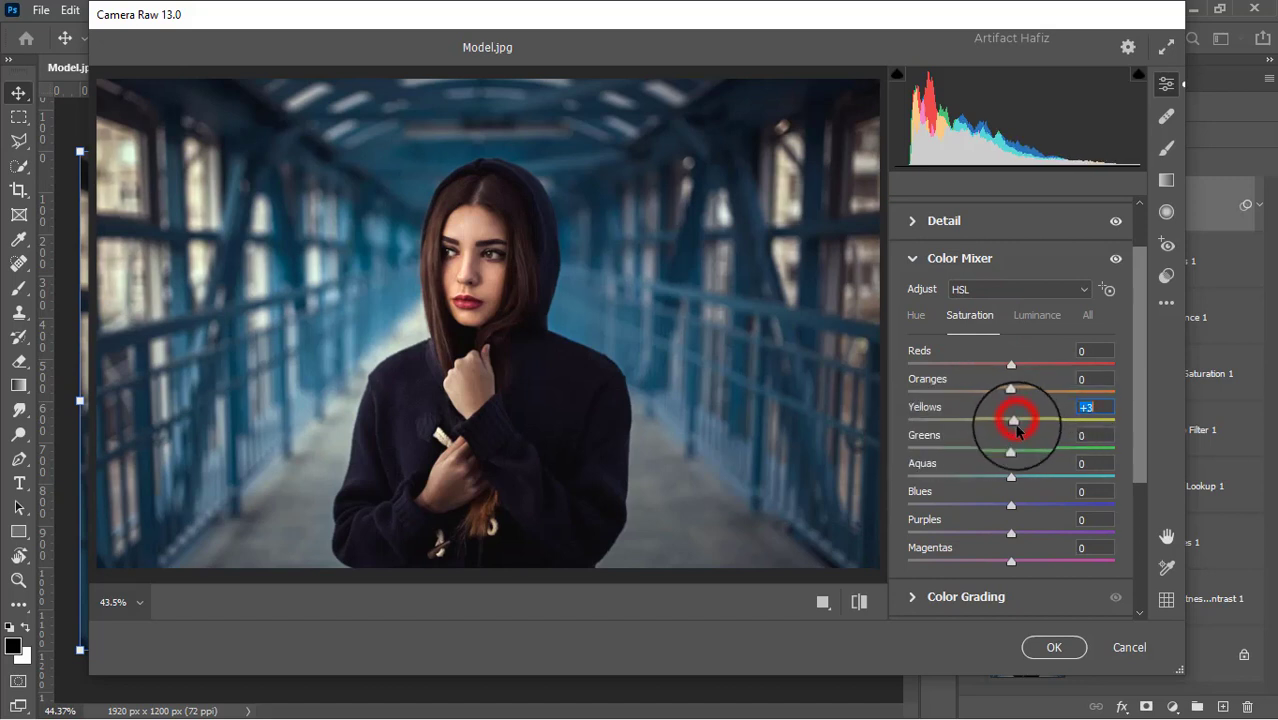
drag(1012, 481, 983, 511)
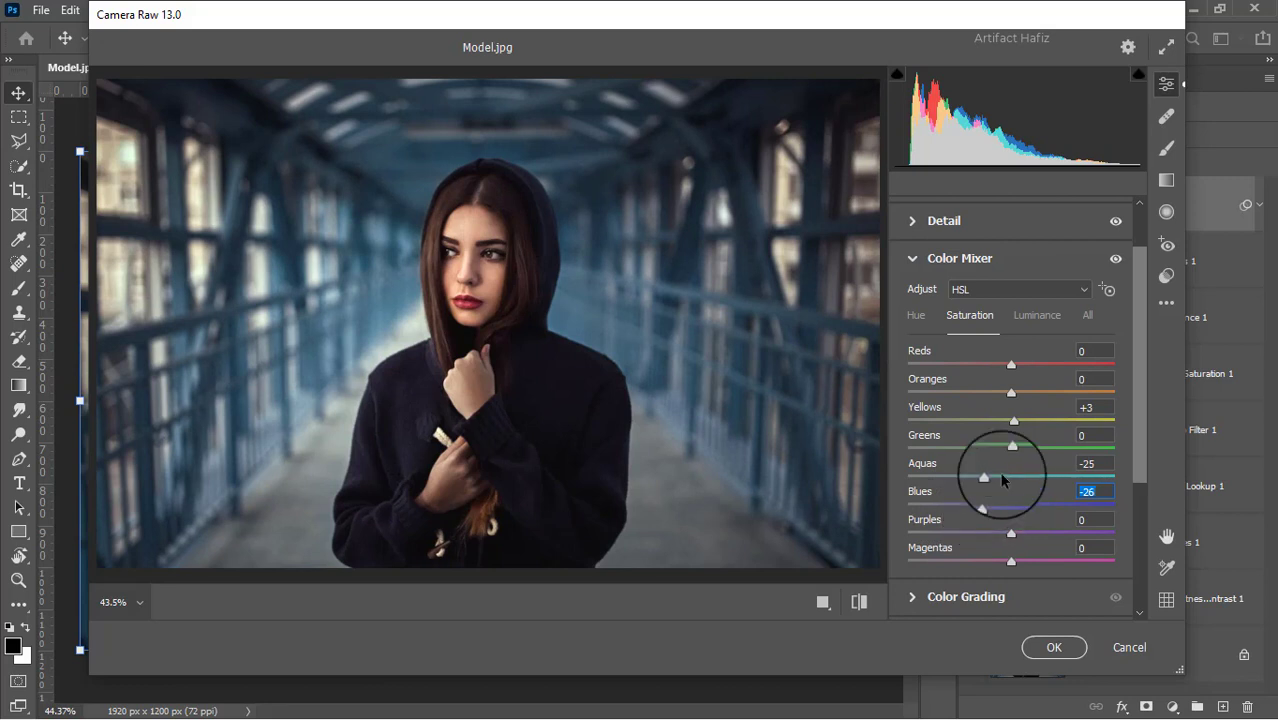
Set the Color Mixer luminance of Oranges and Reds to +3 each
click(1033, 316)
mouse_move(1013, 391)
mouse_down()
mouse_move(993, 397)
mouse_move(1014, 398)
mouse_up()
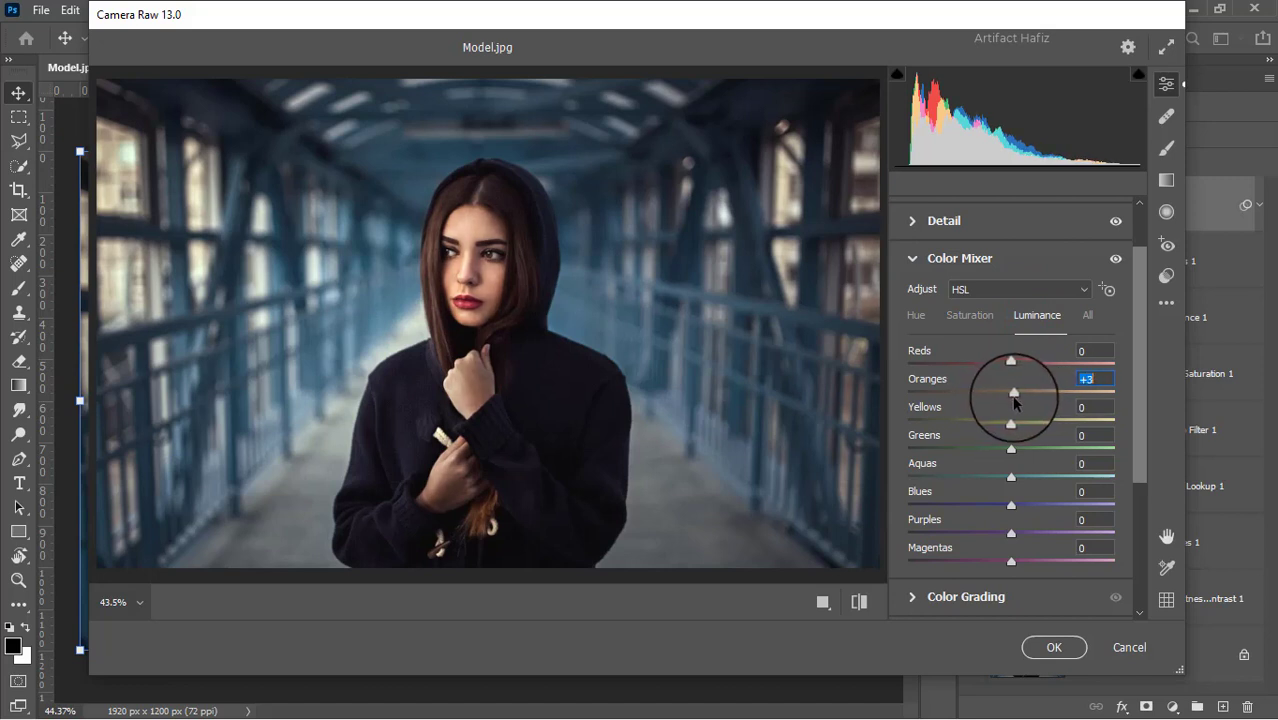
mouse_move(1011, 361)
mouse_down()
mouse_move(1006, 370)
mouse_move(1025, 370)
mouse_move(1014, 375)
mouse_up()
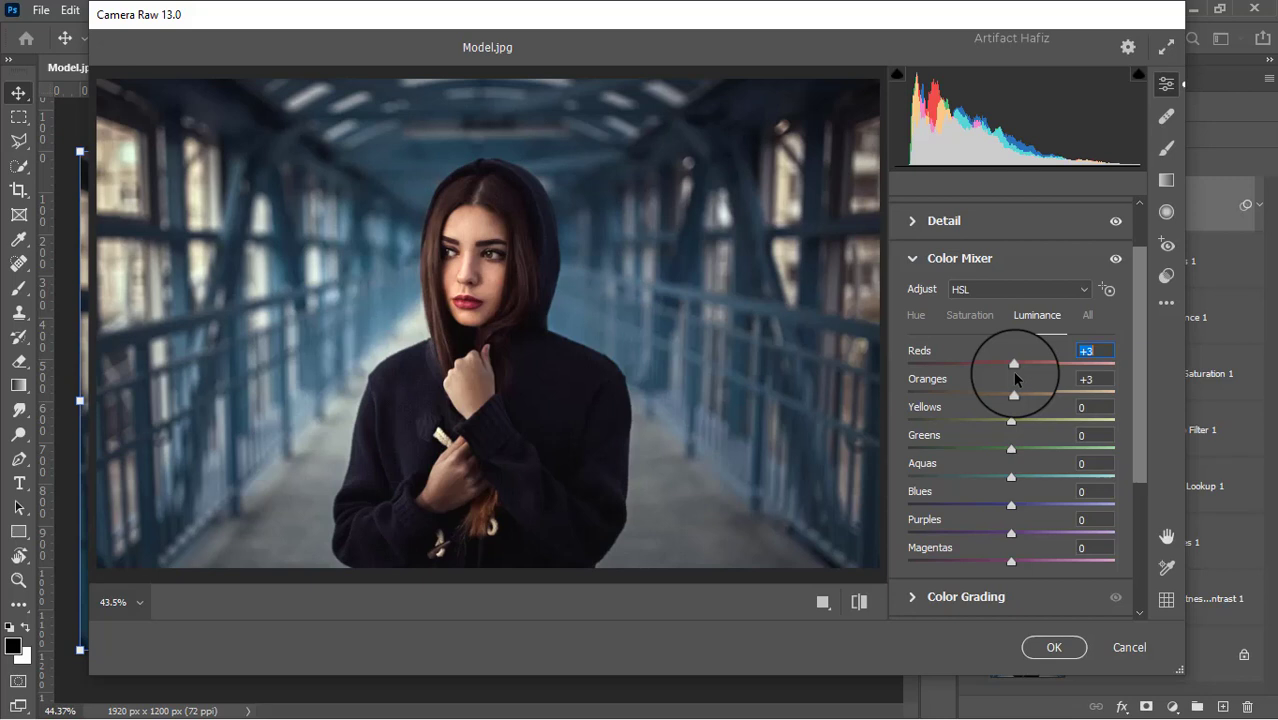
Shift the Color Mixer hue of Aquas to -61 and of Blues to -15
scroll(1015, 378, down, 1)
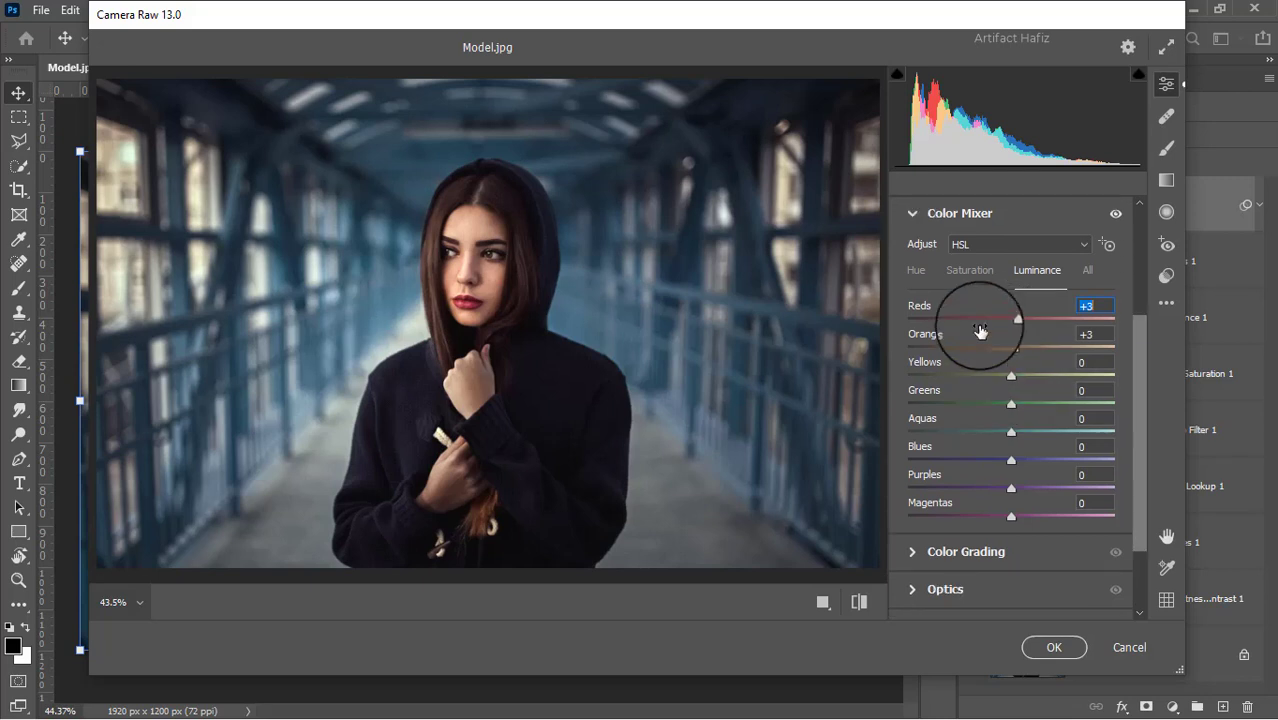
click(921, 269)
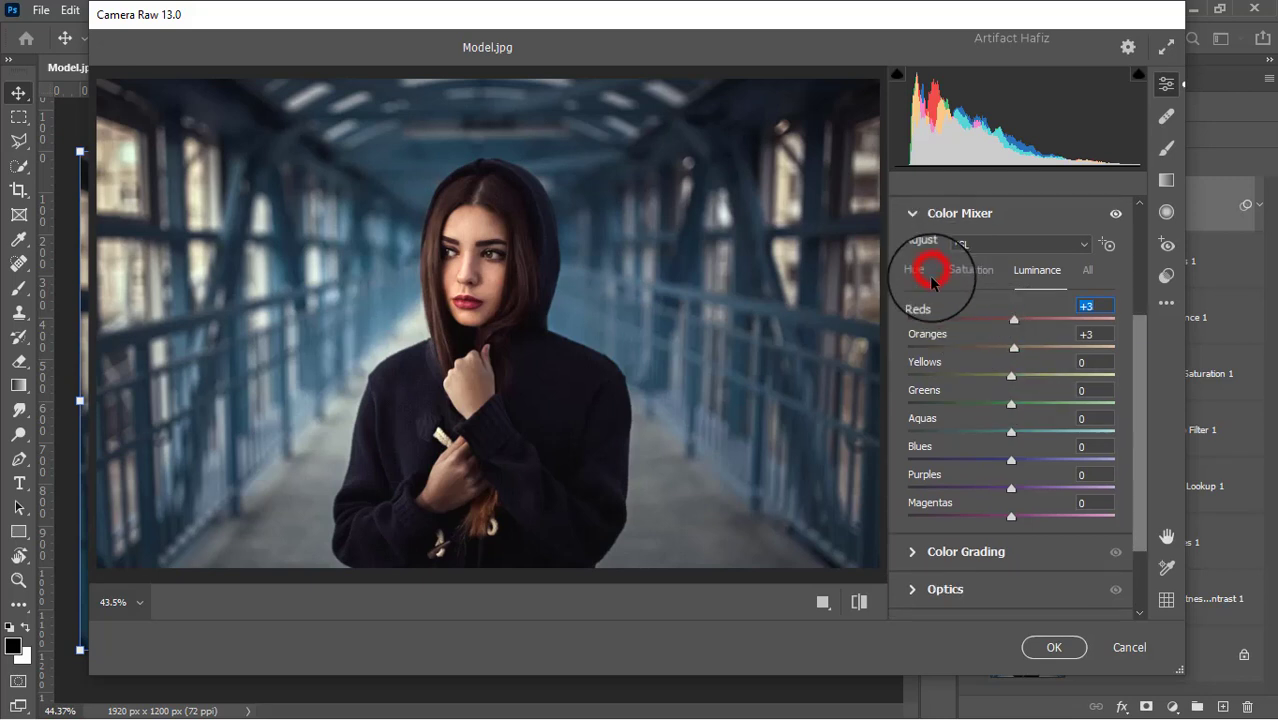
drag(1013, 437, 859, 456)
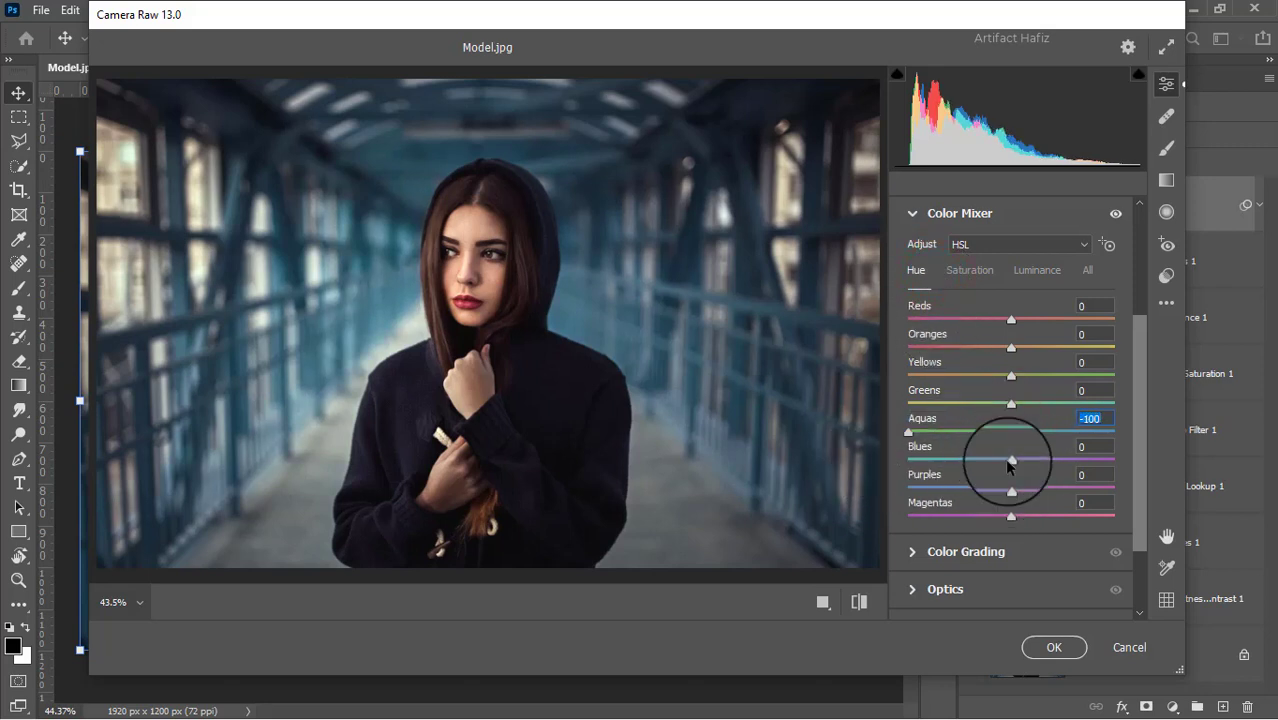
mouse_move(1007, 461)
mouse_down()
mouse_move(938, 457)
mouse_move(996, 464)
mouse_up()
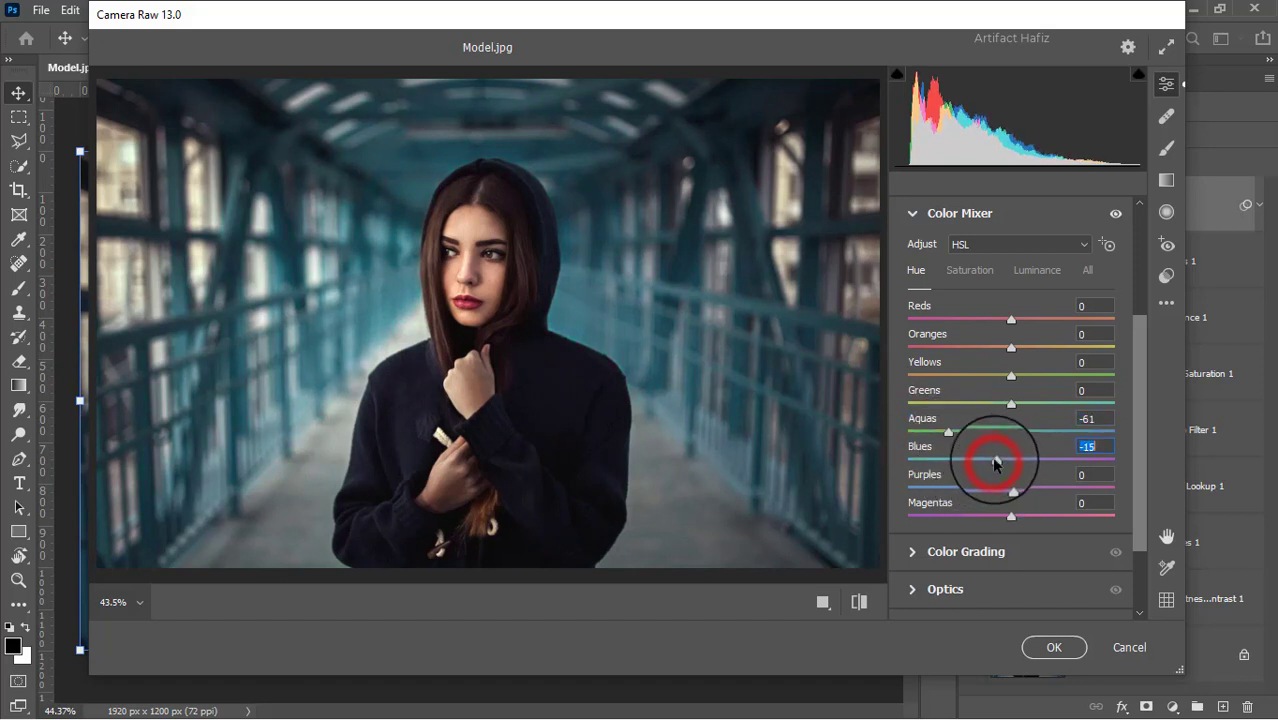
Color grade the shadows with hue 251 and saturation 8, and the highlights with hue 98 and saturation 14
scroll(996, 462, down, 3)
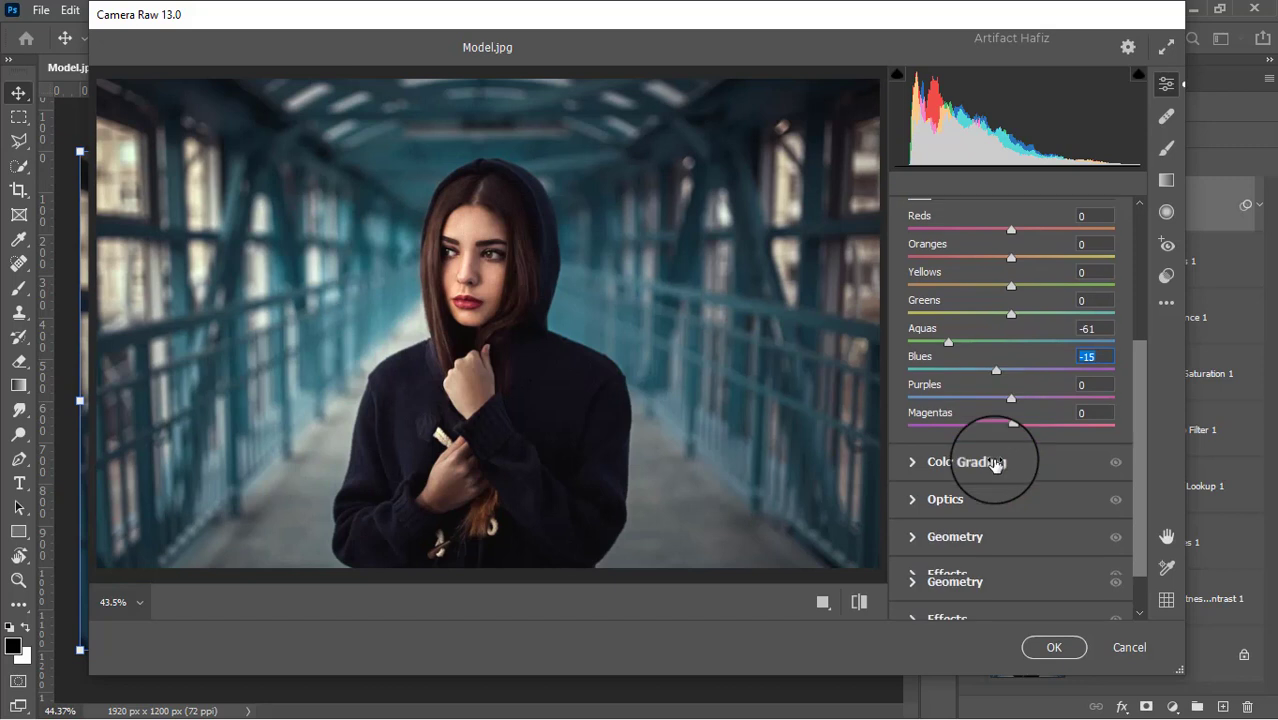
click(913, 446)
drag(951, 494, 878, 496)
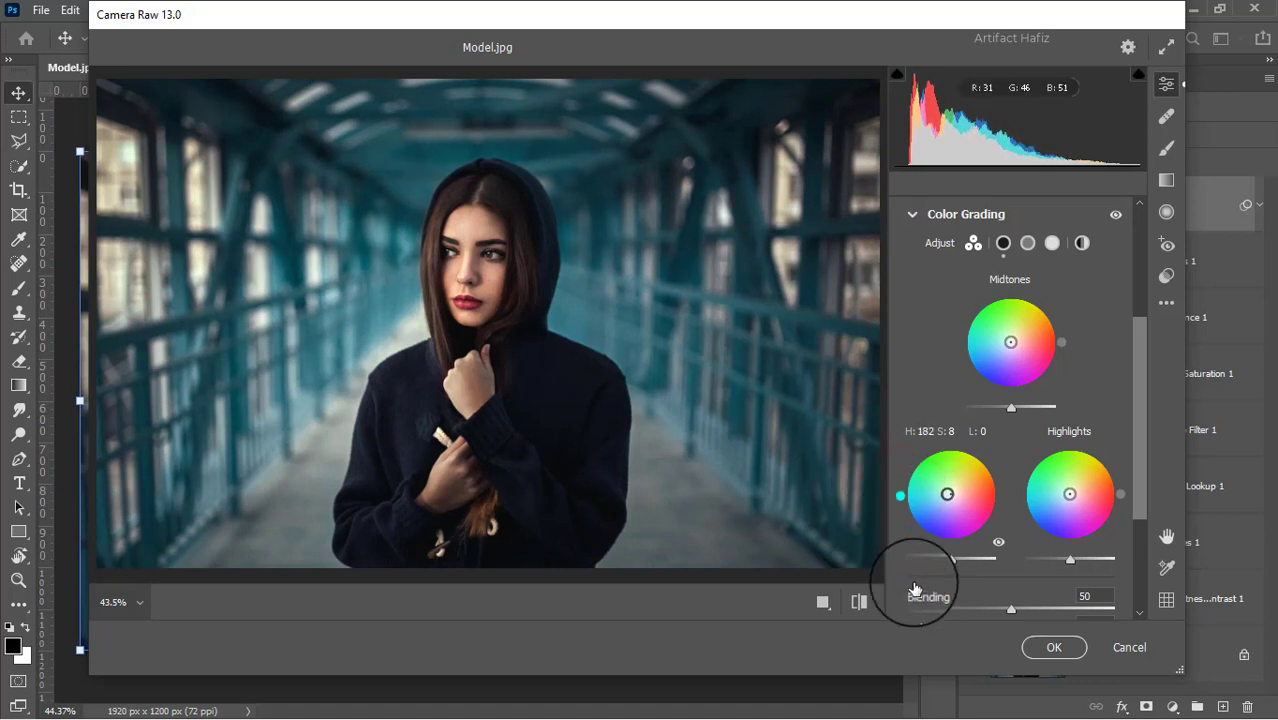
mouse_move(913, 588)
mouse_down()
mouse_move(936, 571)
mouse_move(907, 585)
mouse_move(935, 609)
mouse_move(924, 600)
mouse_up()
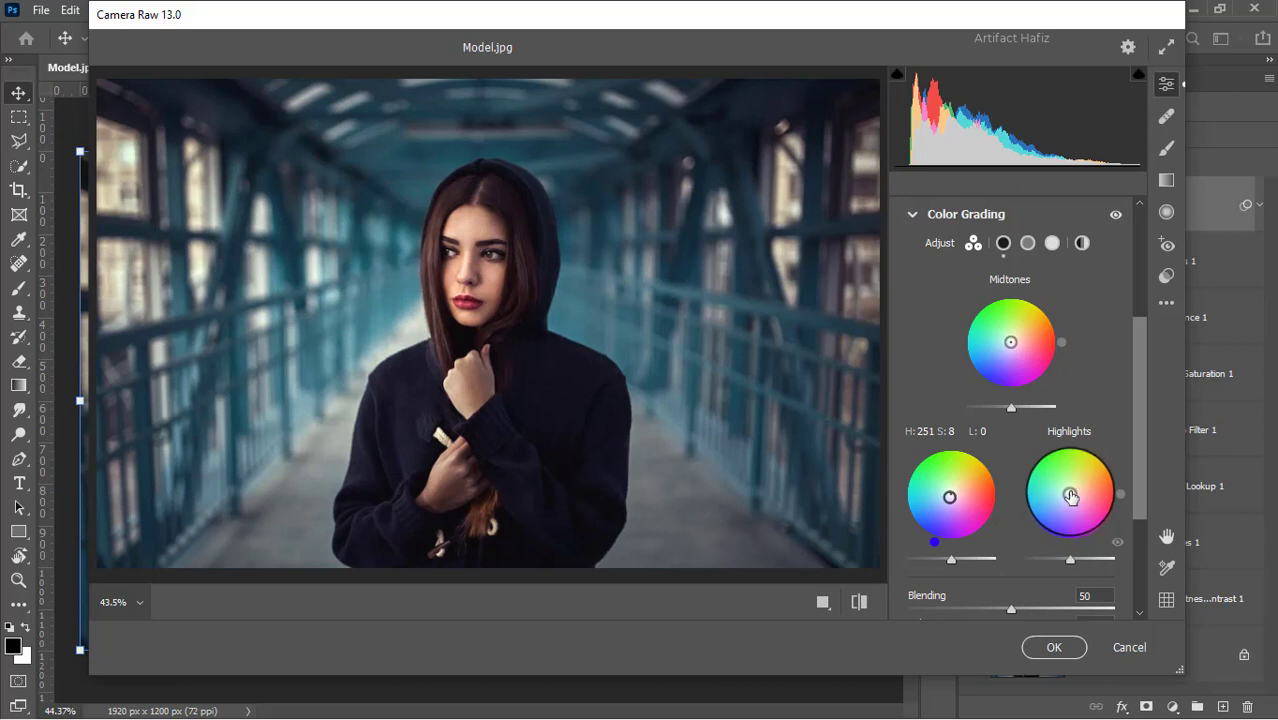
drag(1070, 494, 1060, 424)
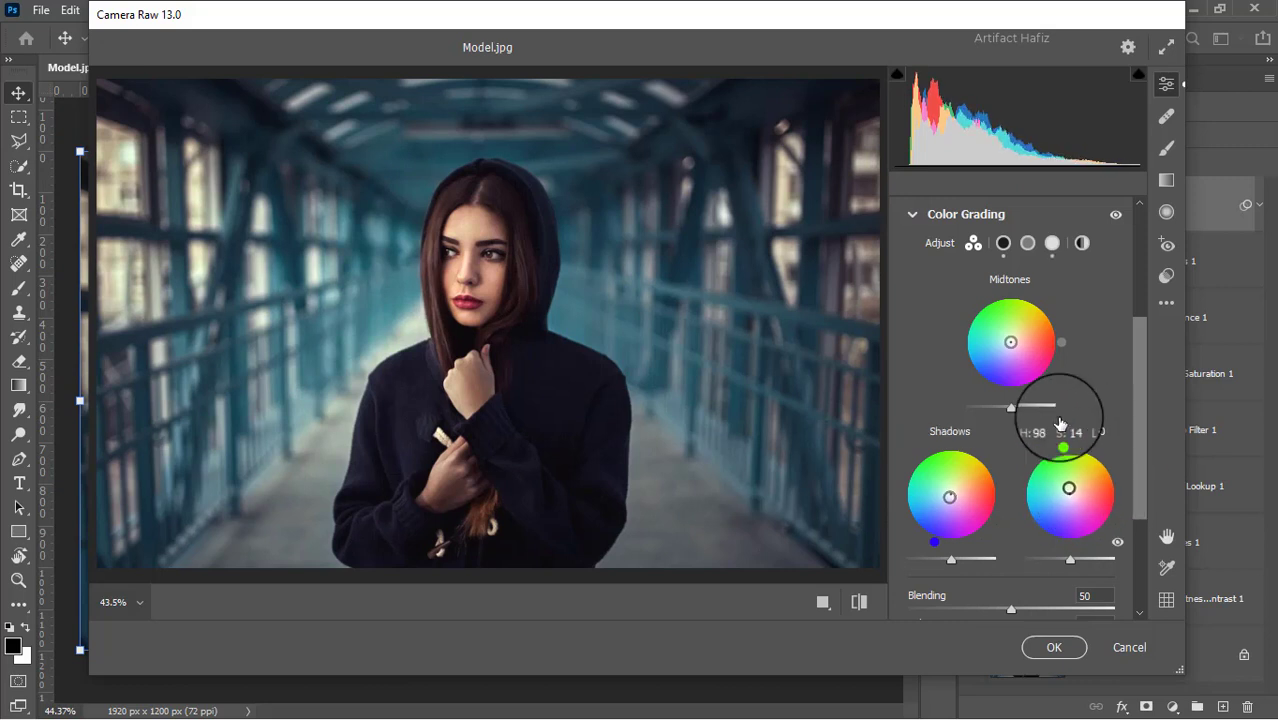
Set the Calibration saturation to -7 for Red Primary, +5 for Green Primary and +5 for Blue Primary, and apply the Camera Raw filter
scroll(1060, 424, down, 5)
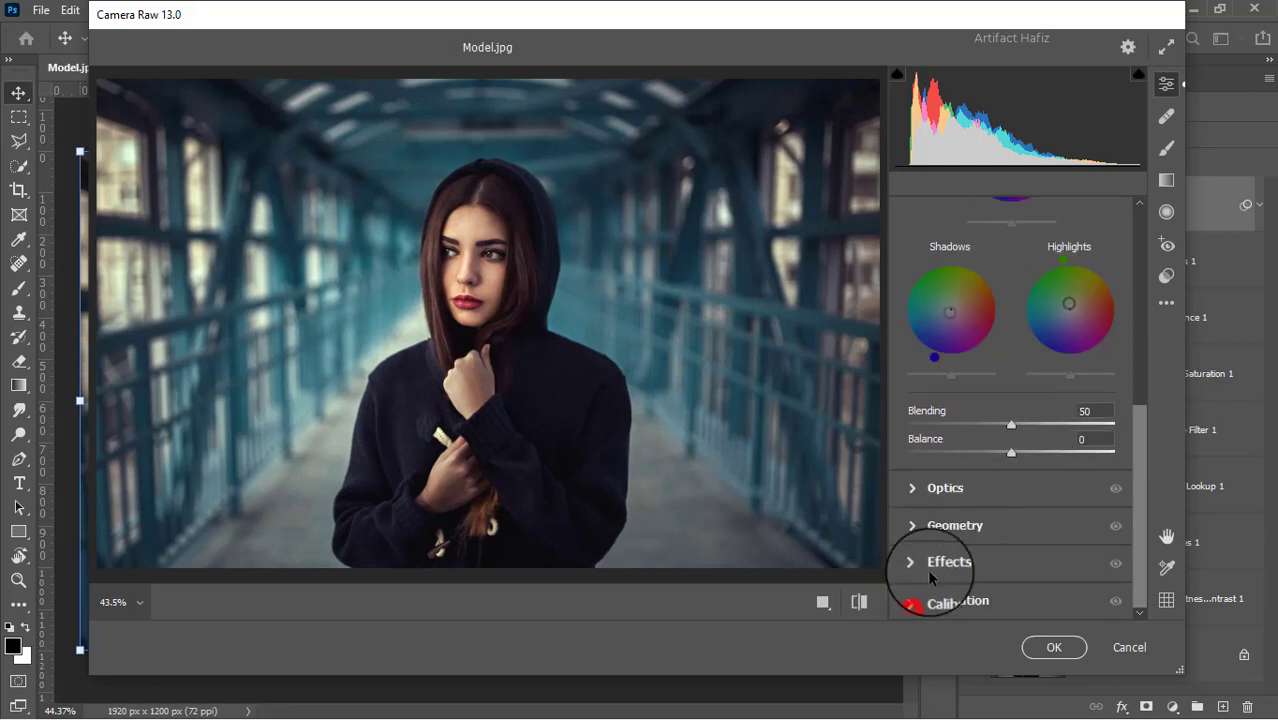
click(915, 601)
drag(1011, 431, 1004, 431)
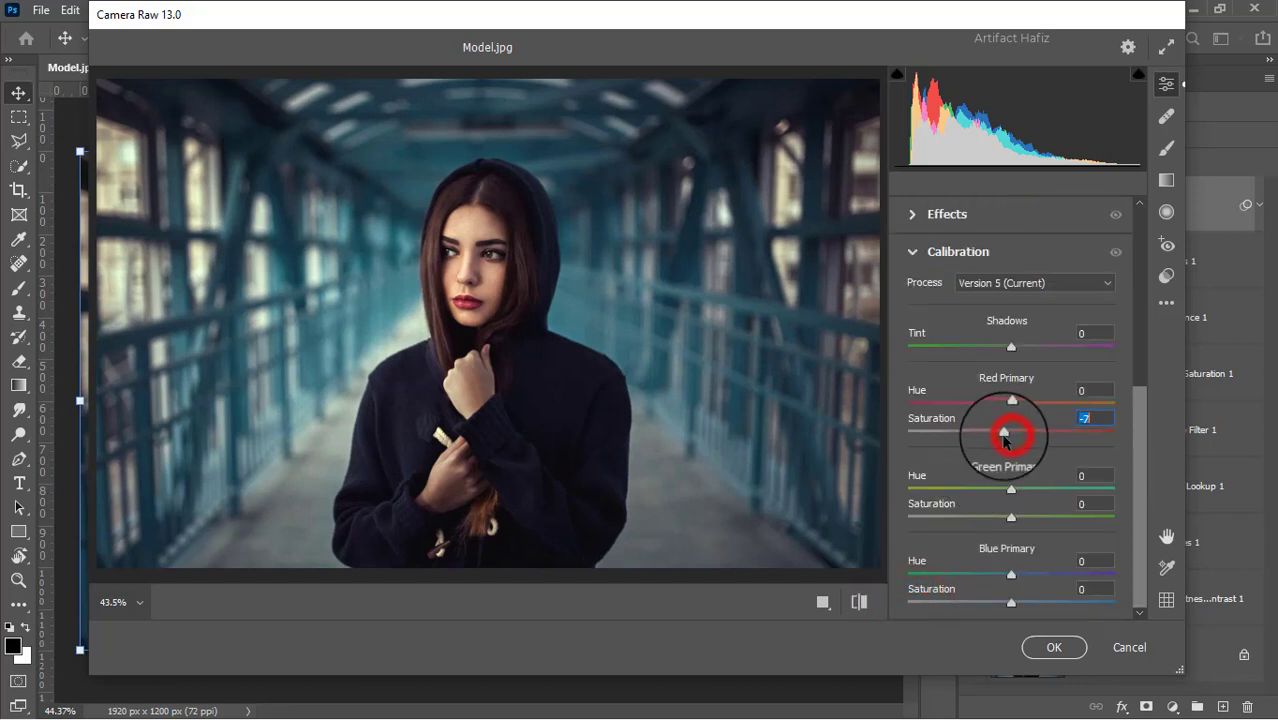
click(1020, 519)
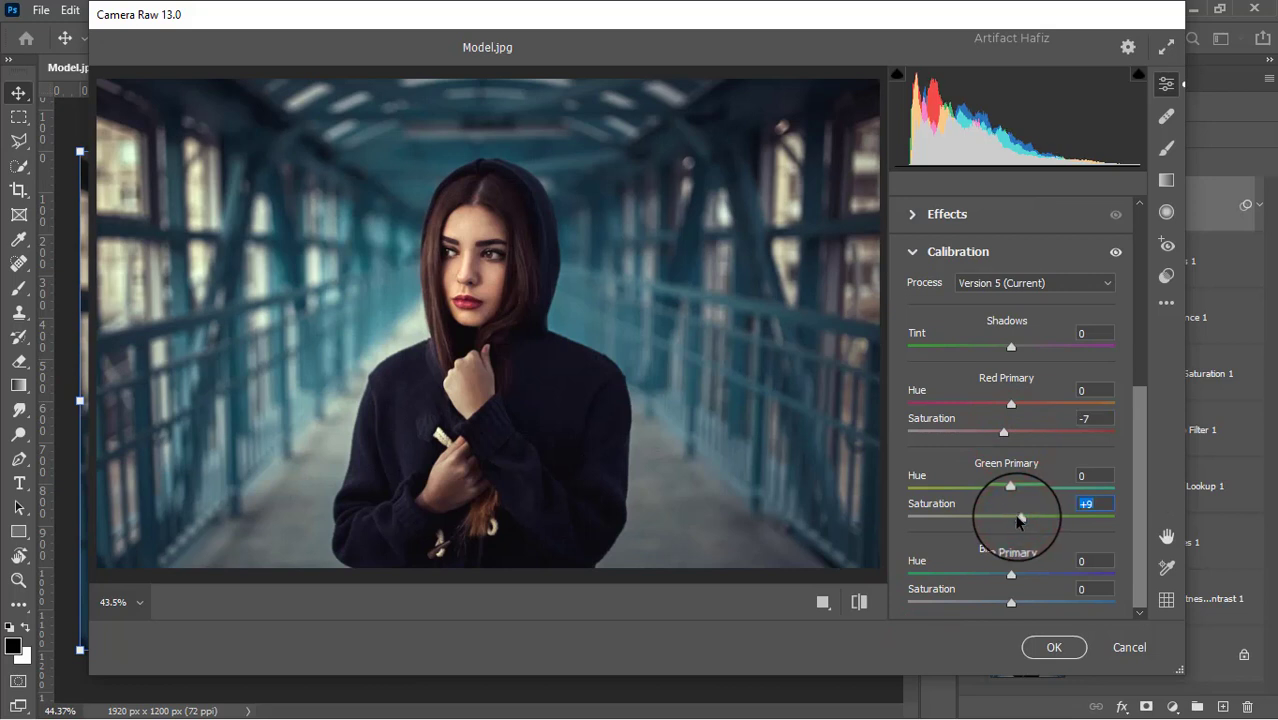
click(1012, 601)
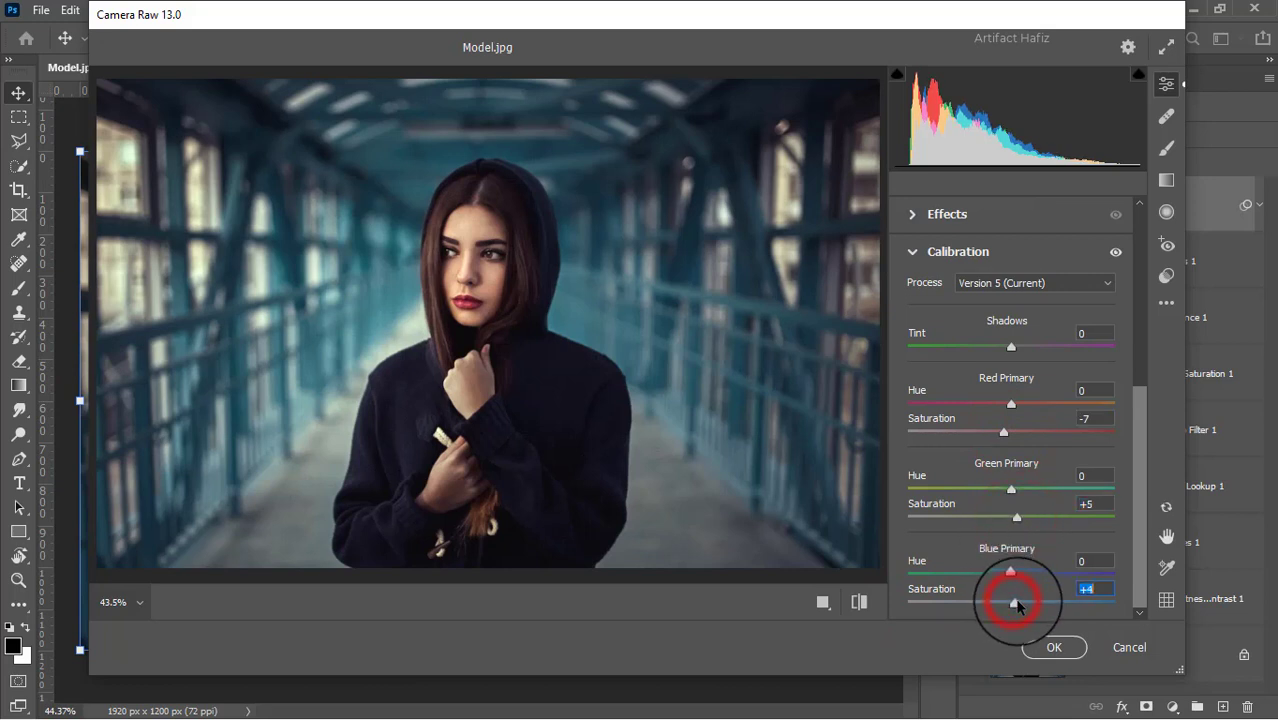
drag(1018, 605, 1021, 604)
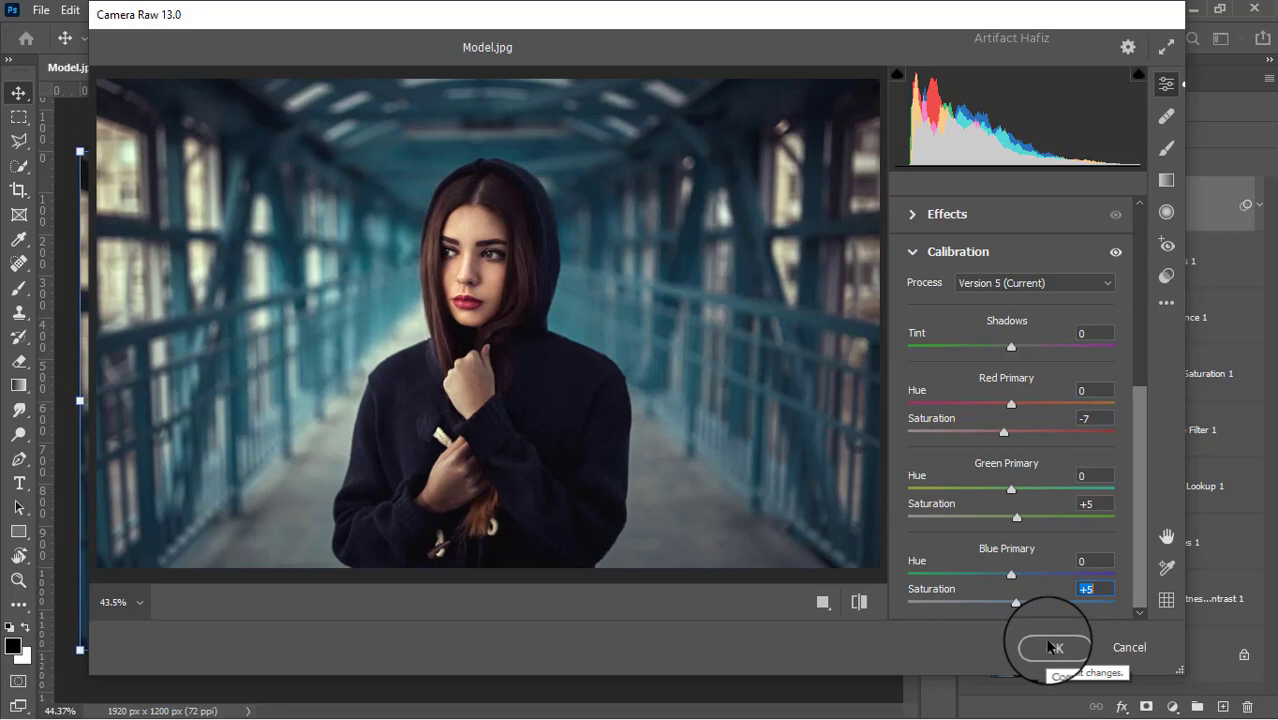
click(1052, 647)
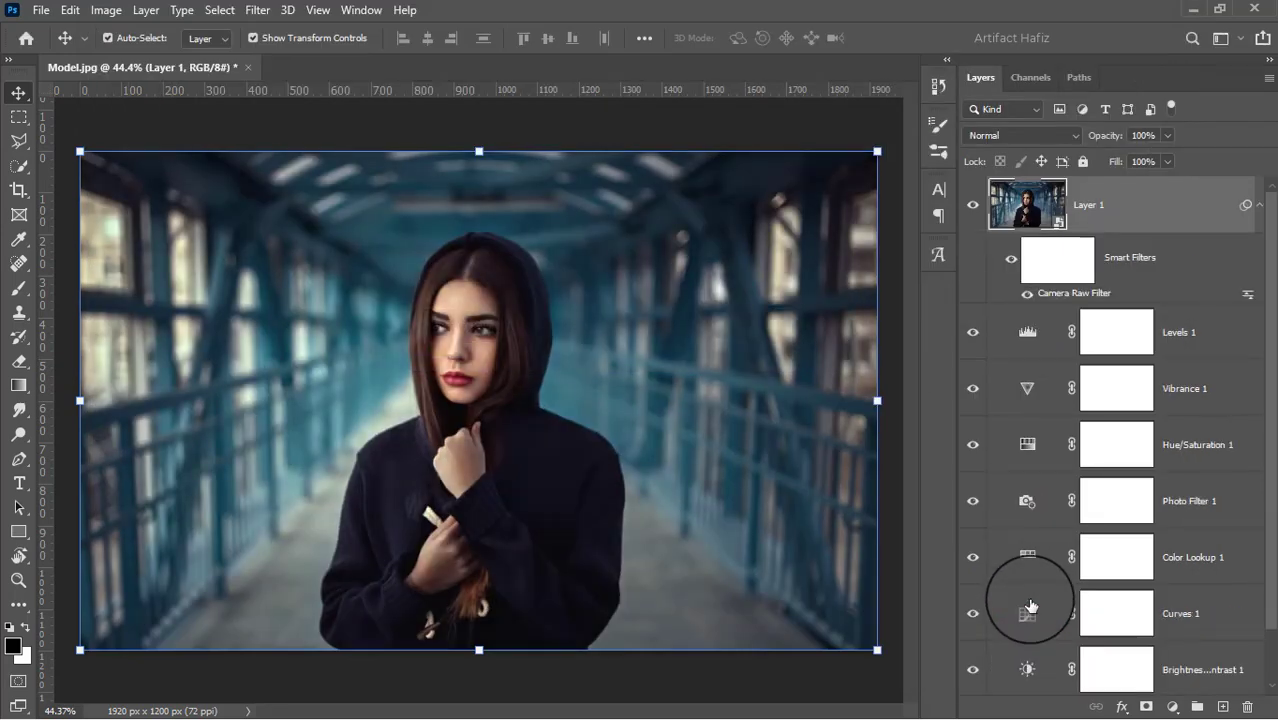
Compare the original Background photo with the finished grade by toggling the visibility of all other layers
scroll(1040, 545, down, 2)
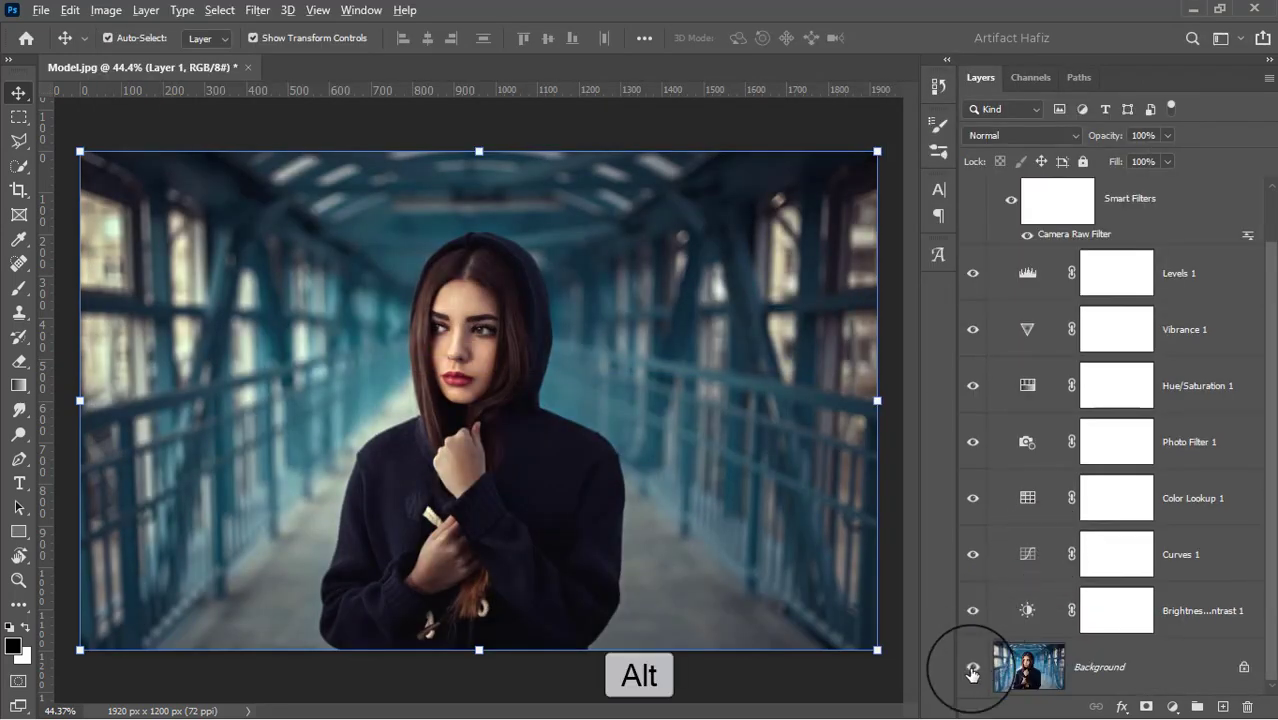
alt+click(972, 670)
alt+click(972, 670)
alt+click(972, 670)
alt+click(972, 670)
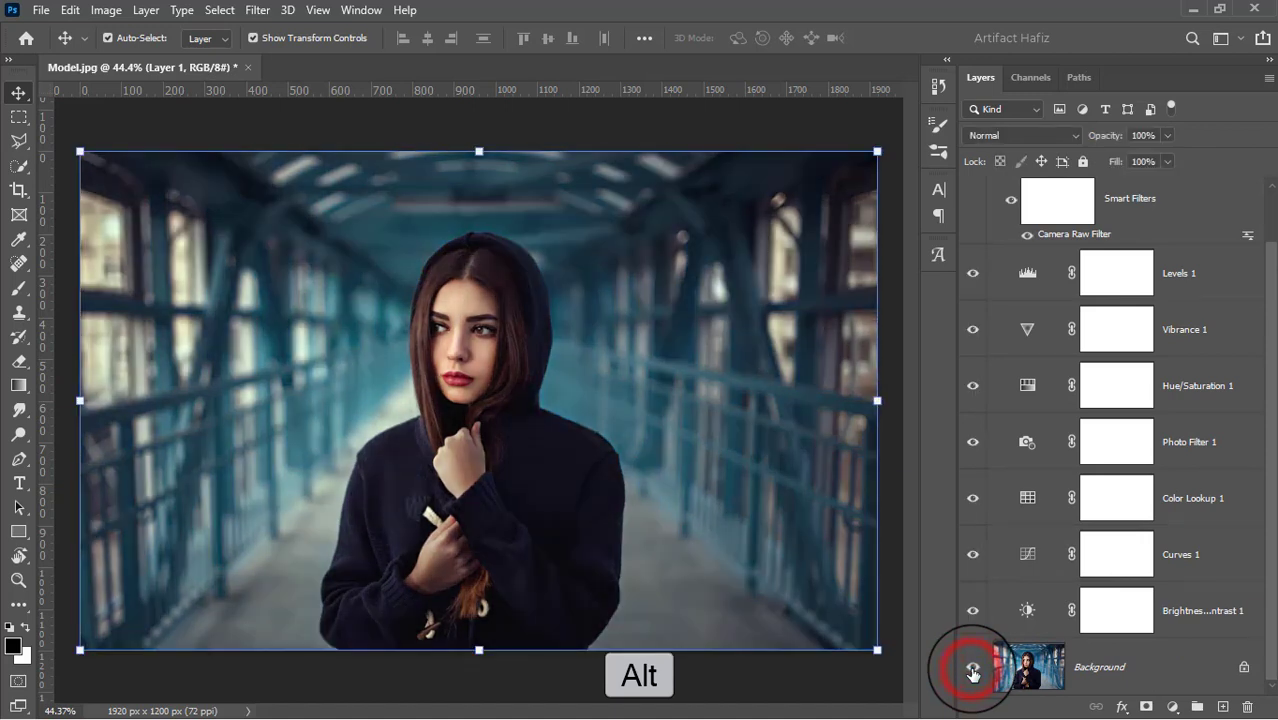